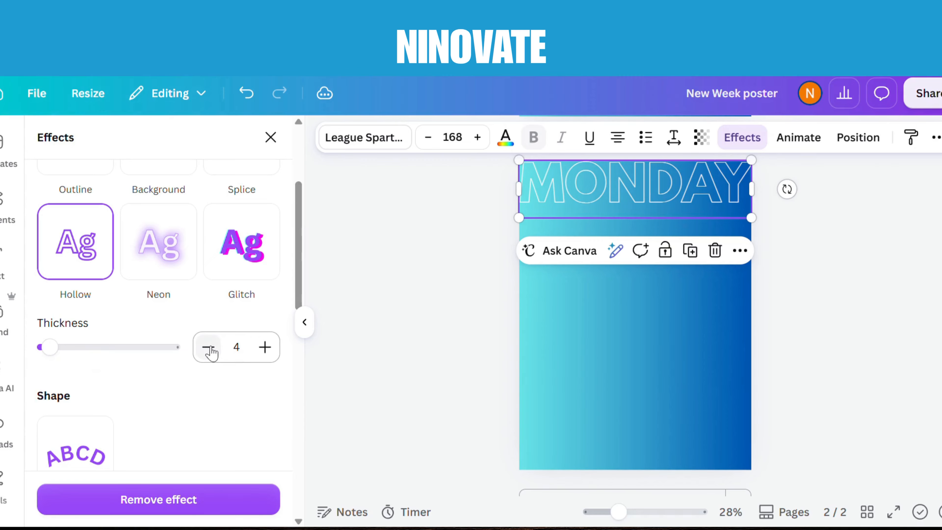
Duplicate the hollow MONDAY text repeatedly and stack the copies evenly down page 2 to make seven rows
left_click(620, 291)
left_click(655, 208)
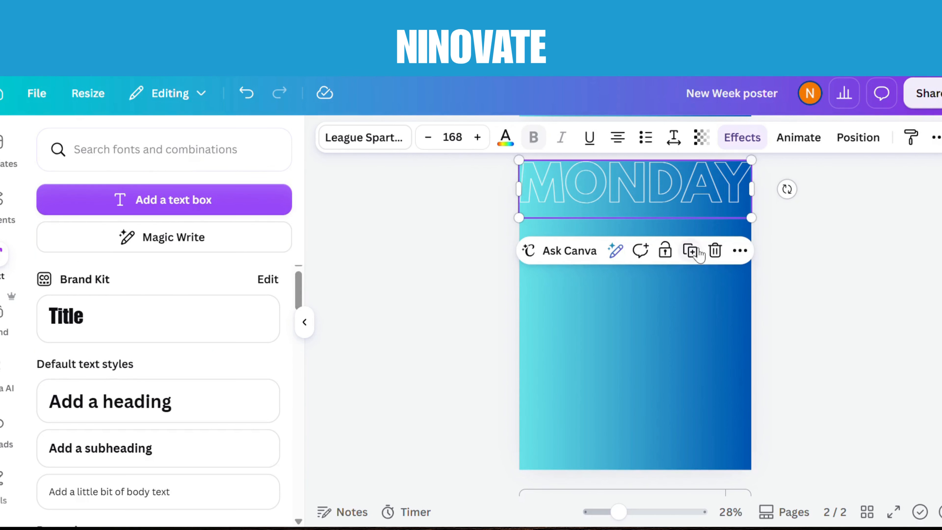
left_click(692, 251)
left_click_drag(674, 219, 672, 260)
left_click(696, 297)
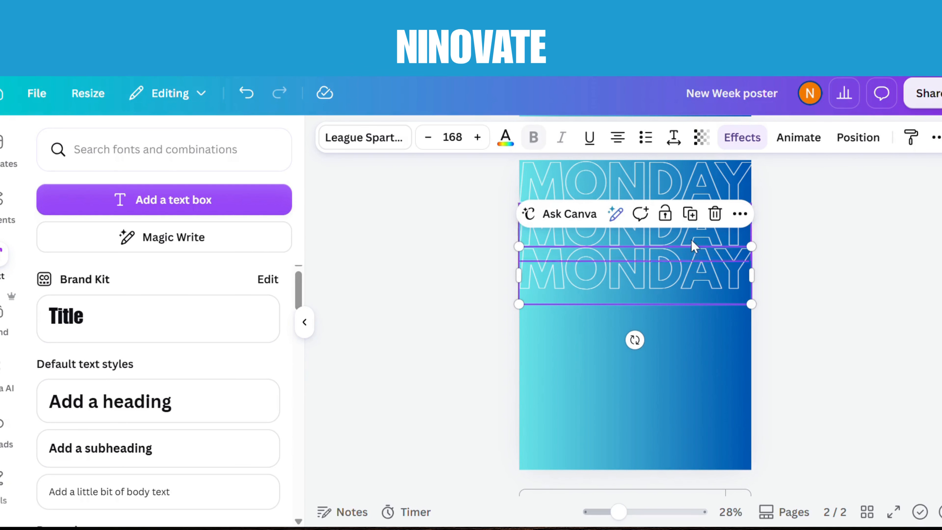
left_click(693, 222)
left_click(697, 266)
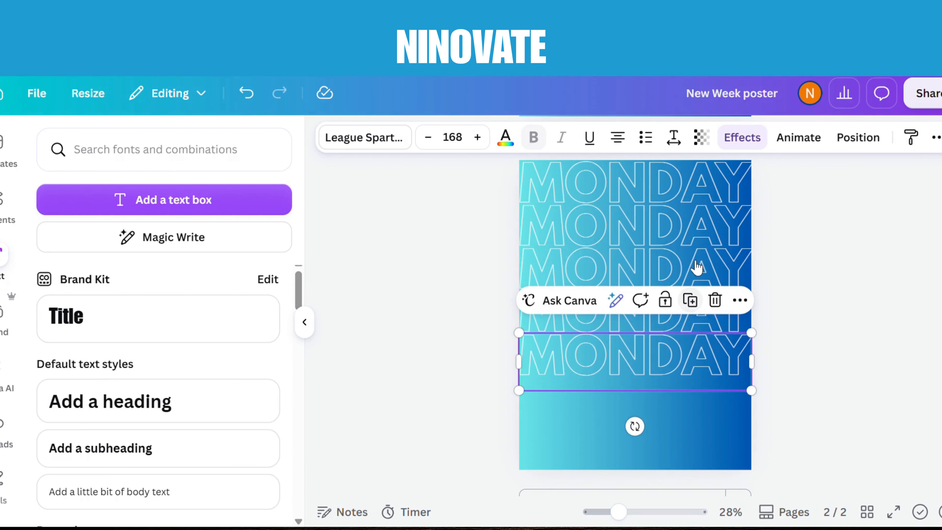
left_click(691, 300)
left_click(691, 341)
left_click(825, 292)
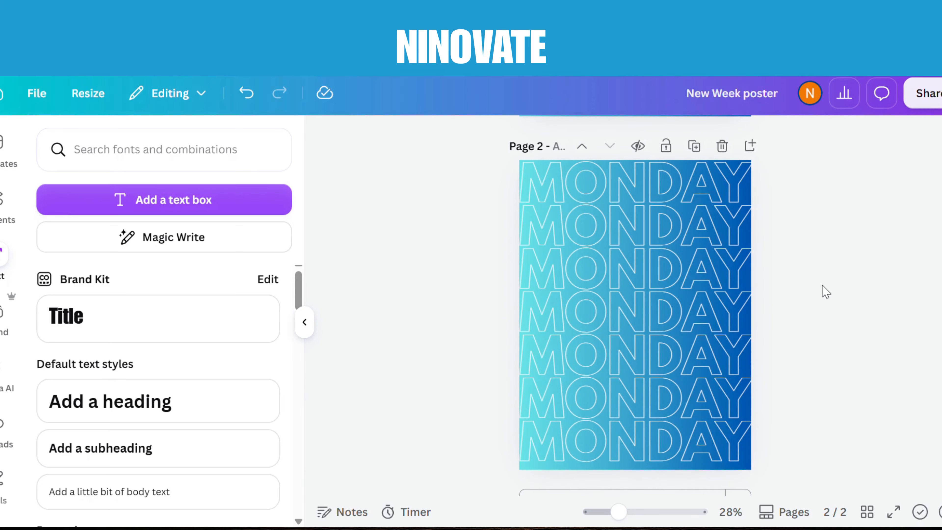
Add a heading reading "M" and place it in the upper middle of the poster
left_click(90, 402)
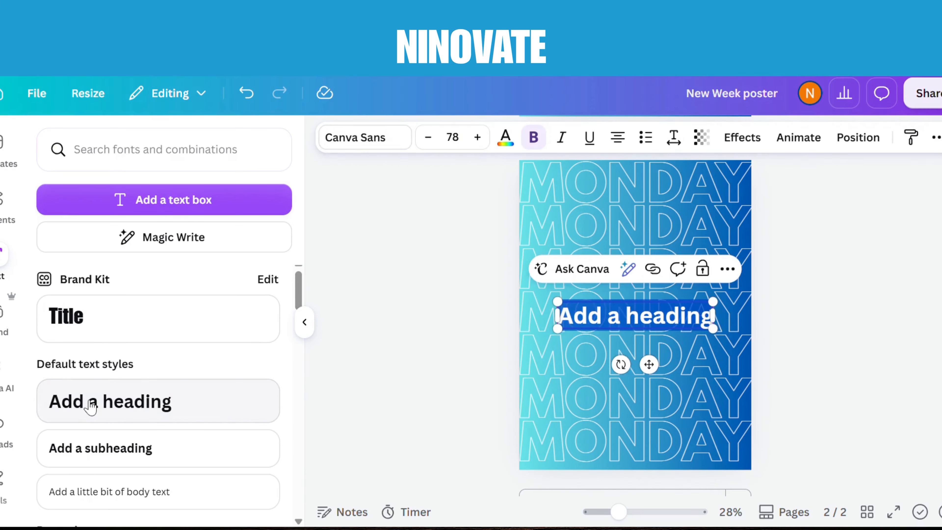
type("M")
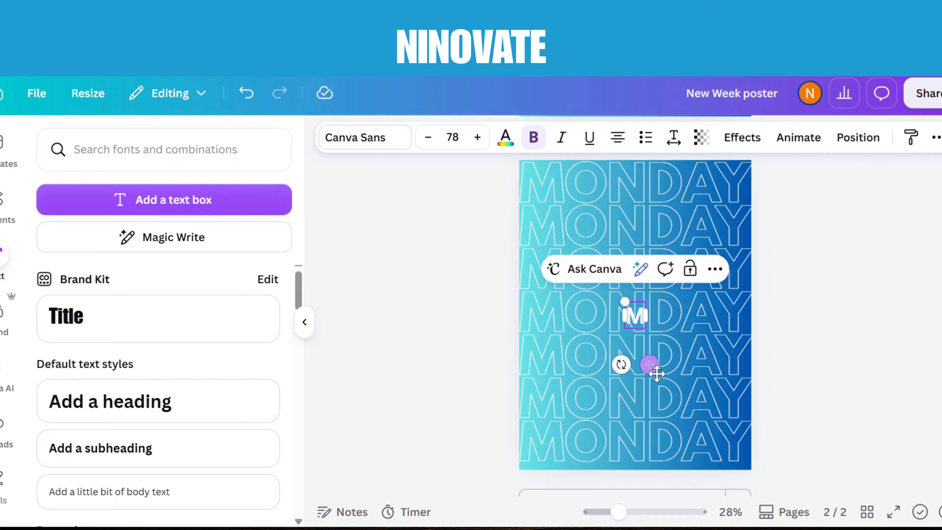
left_click_drag(657, 374, 619, 307)
left_click(486, 316)
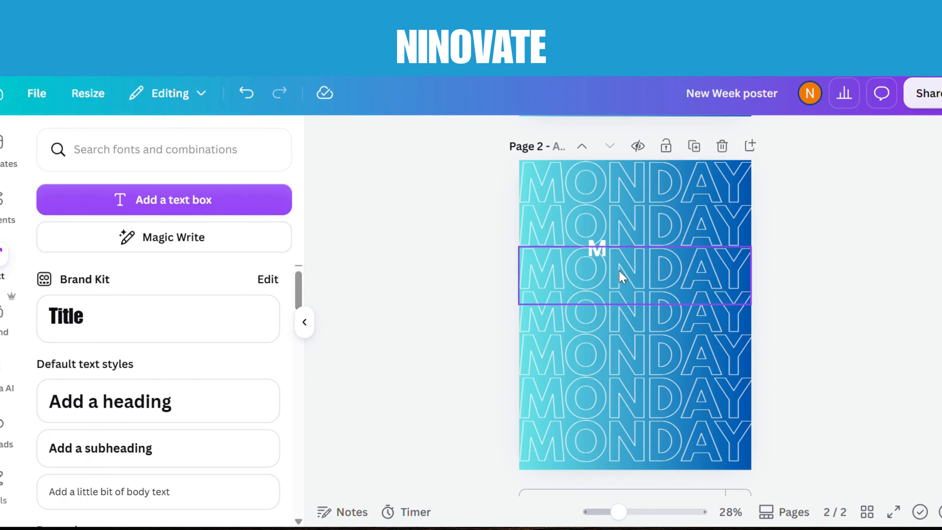
left_click(597, 248)
Duplicate the solid M to make six letters and spread the copies apart over the poster's upper half
left_click(658, 204)
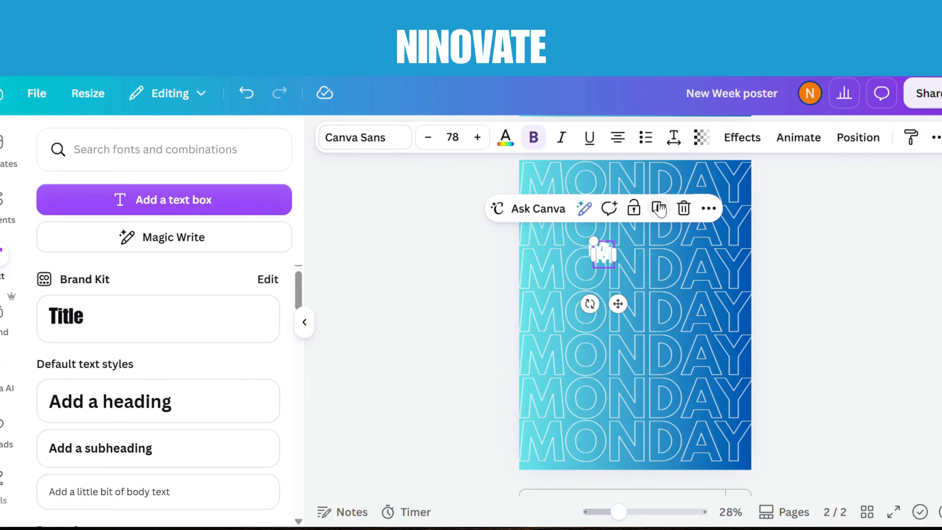
left_click(659, 208)
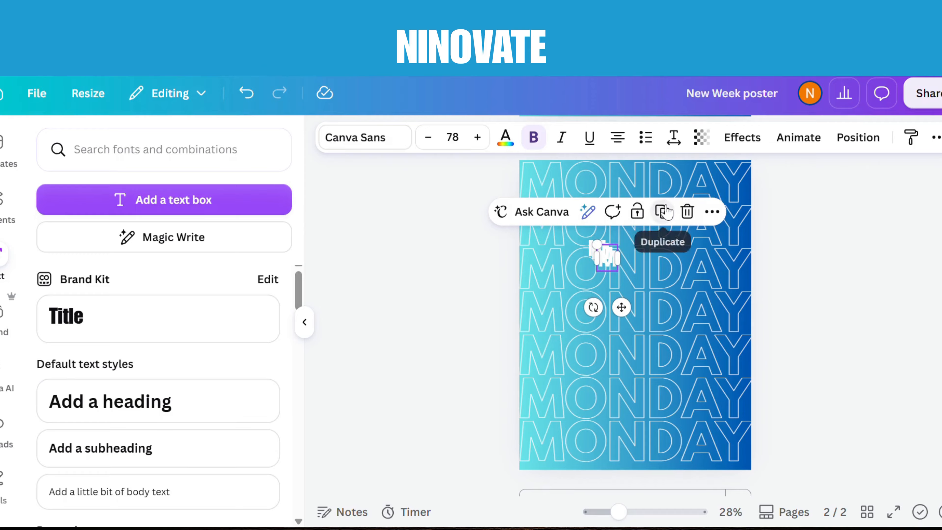
left_click(660, 210)
left_click(662, 212)
left_click_drag(632, 319, 632, 376)
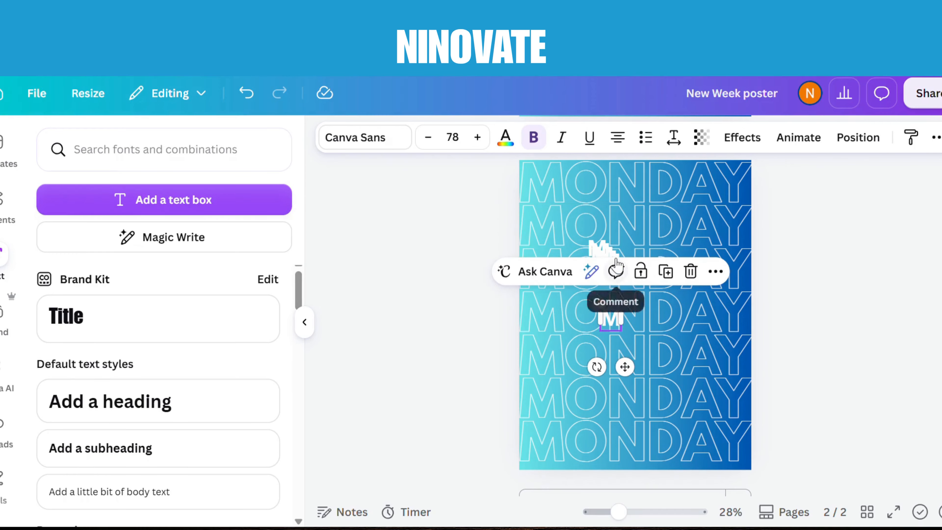
left_click_drag(613, 262, 574, 313)
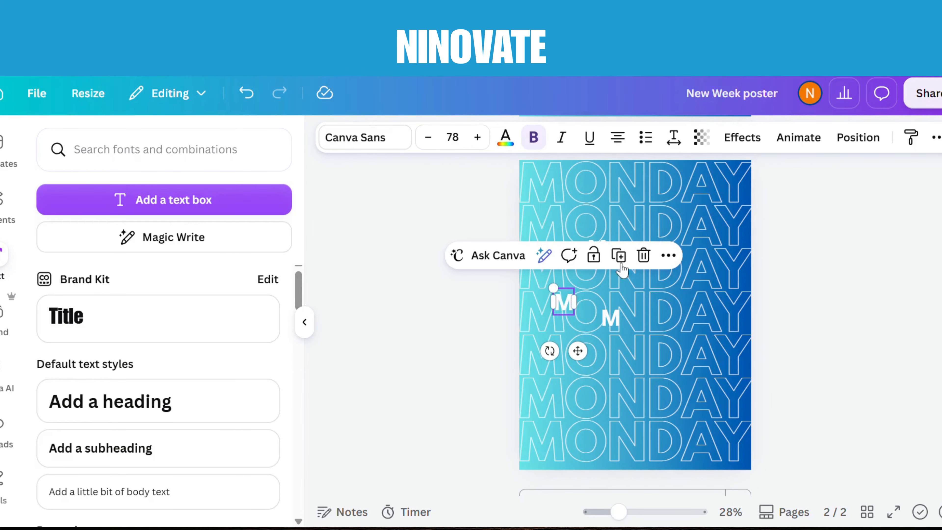
left_click(602, 241)
left_click_drag(615, 263, 644, 313)
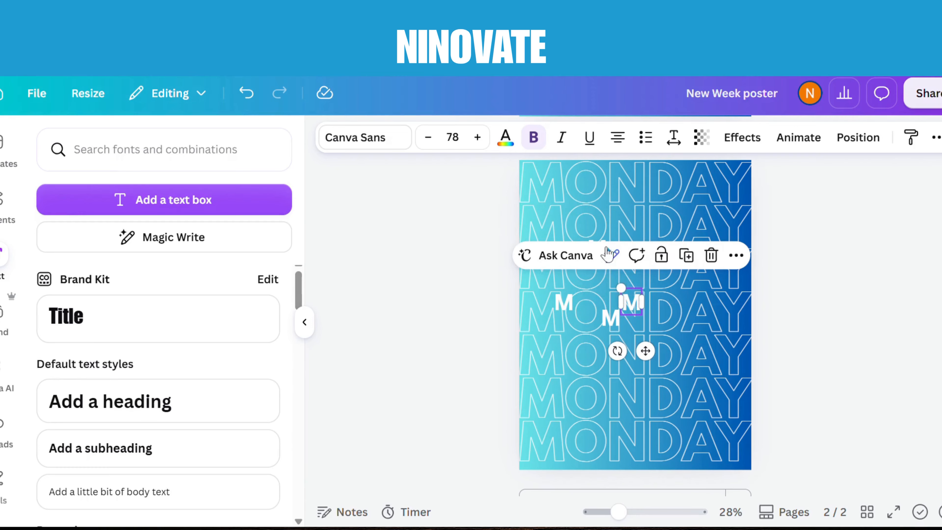
left_click_drag(605, 240, 625, 207)
Replace the text of the five copied M letters with O, N, D, A and Y
double_click(625, 223)
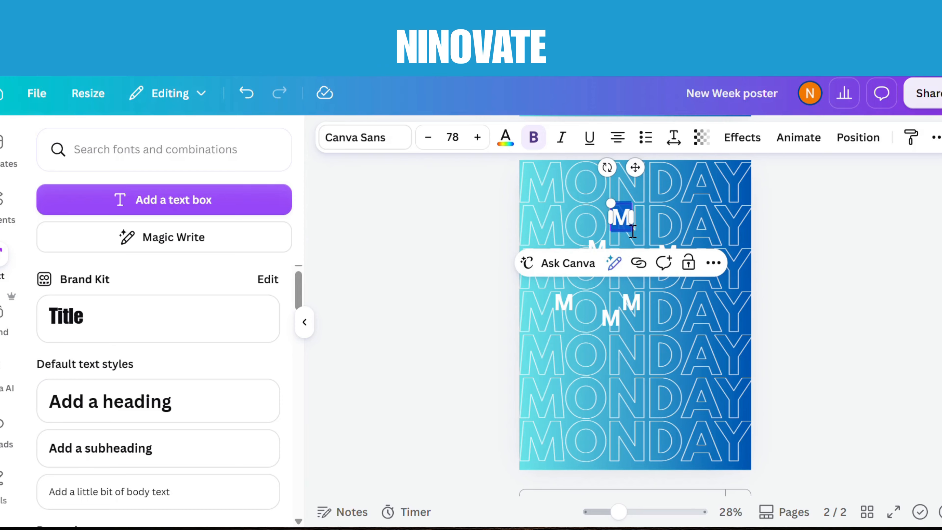
type("O")
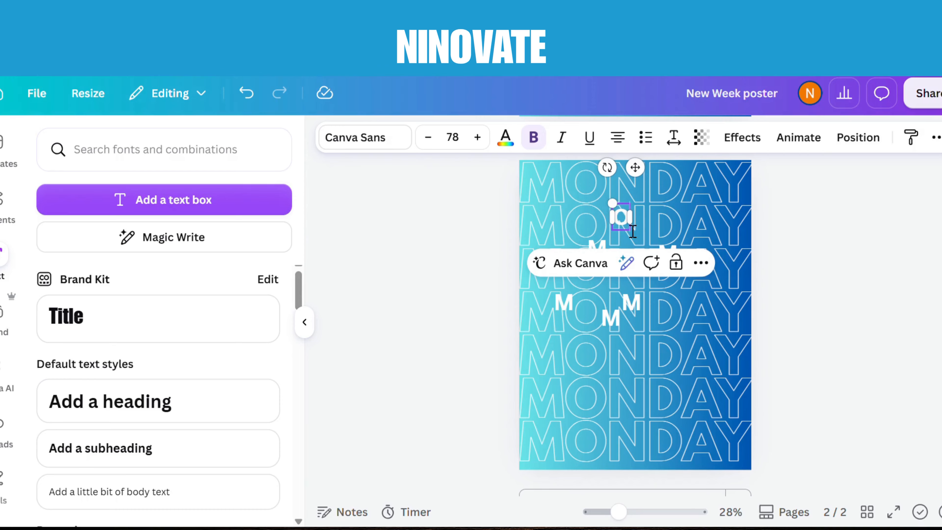
double_click(678, 254)
type("N")
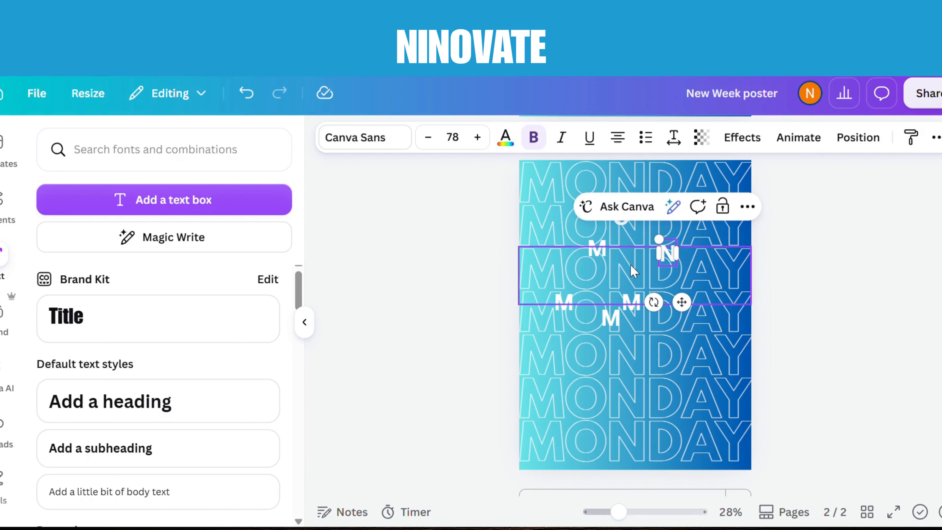
double_click(566, 300)
type("D")
double_click(611, 318)
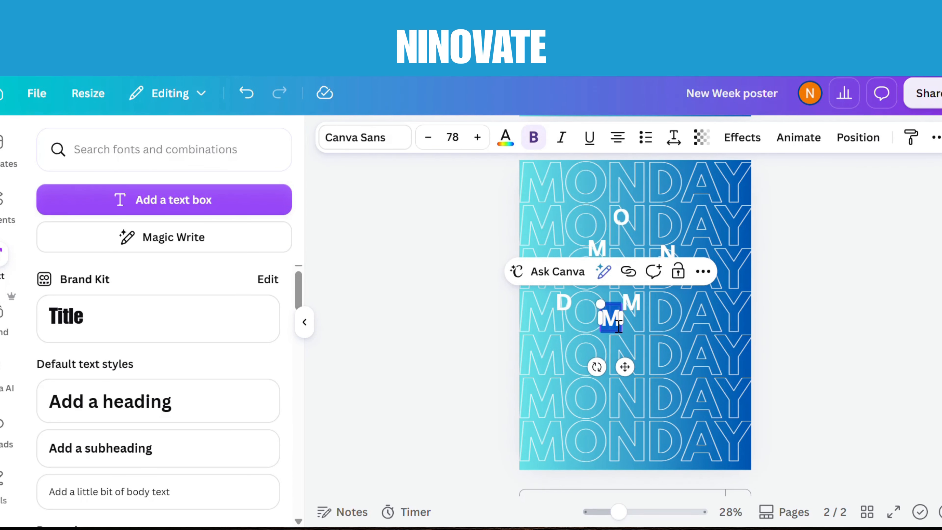
type("A")
double_click(635, 304)
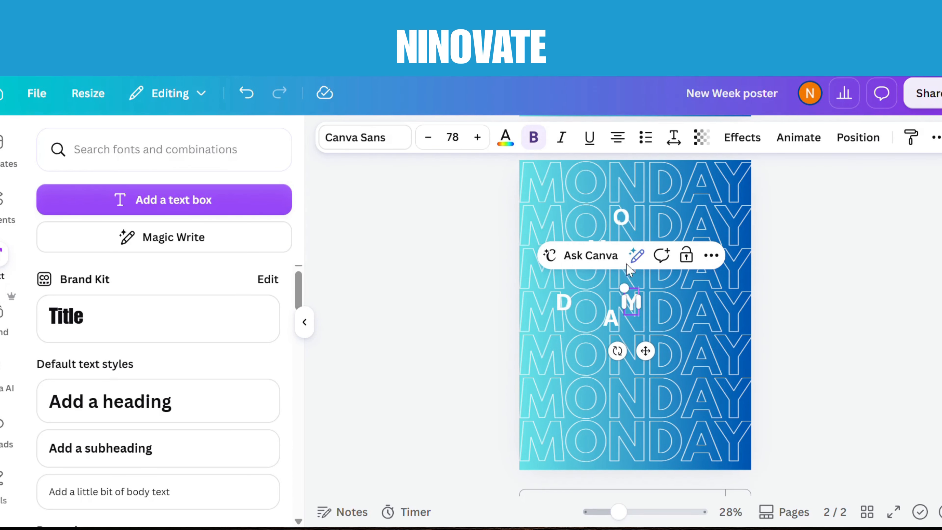
type("Y")
Change the font of the solid O, M, D, A and Y letters to League Spartan
left_click(624, 210)
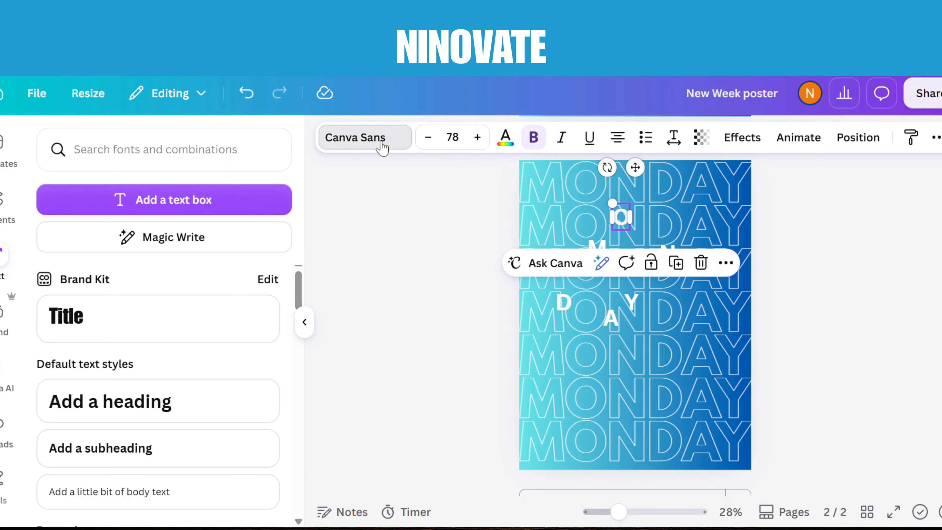
left_click(380, 144)
left_click(156, 326)
left_click(593, 245)
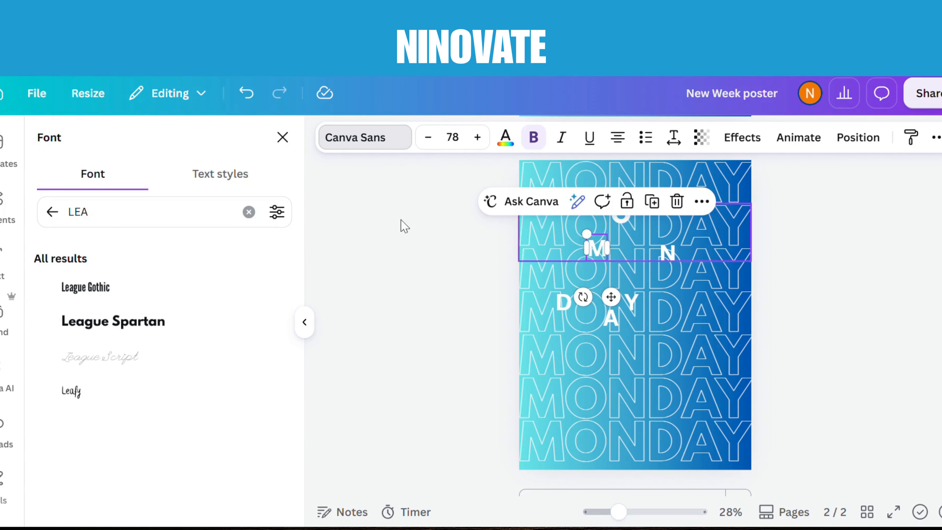
left_click(152, 330)
left_click(565, 305)
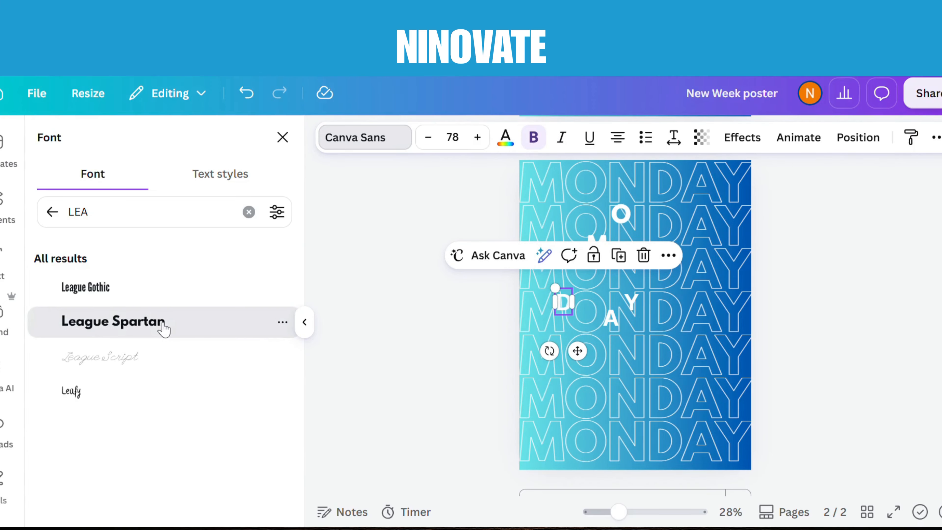
left_click(163, 323)
left_click(613, 316)
left_click(207, 329)
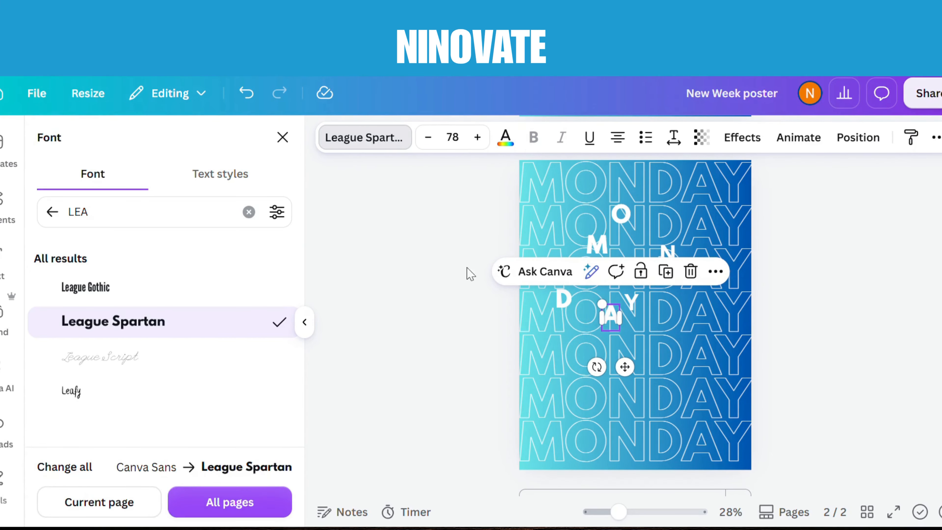
left_click(631, 301)
left_click(192, 331)
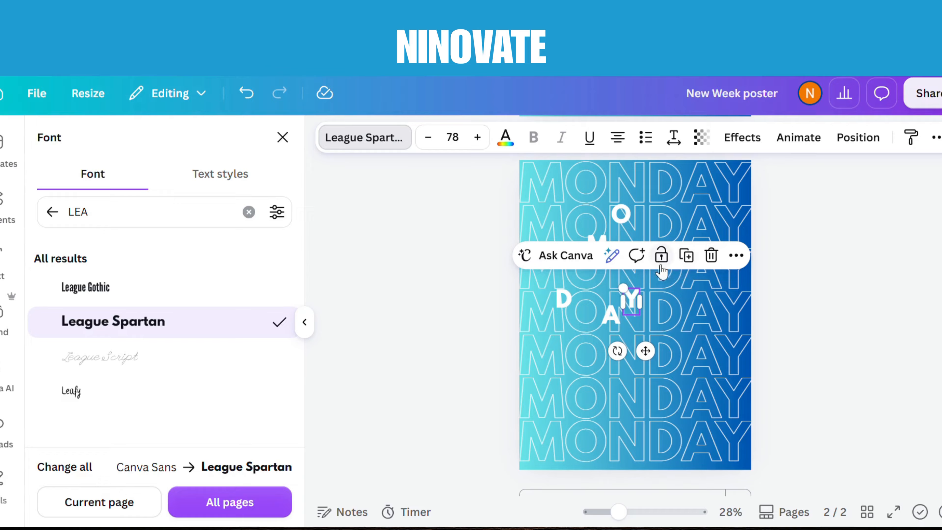
Change the font of the solid N to League Spartan
left_click(452, 213)
left_click(665, 257)
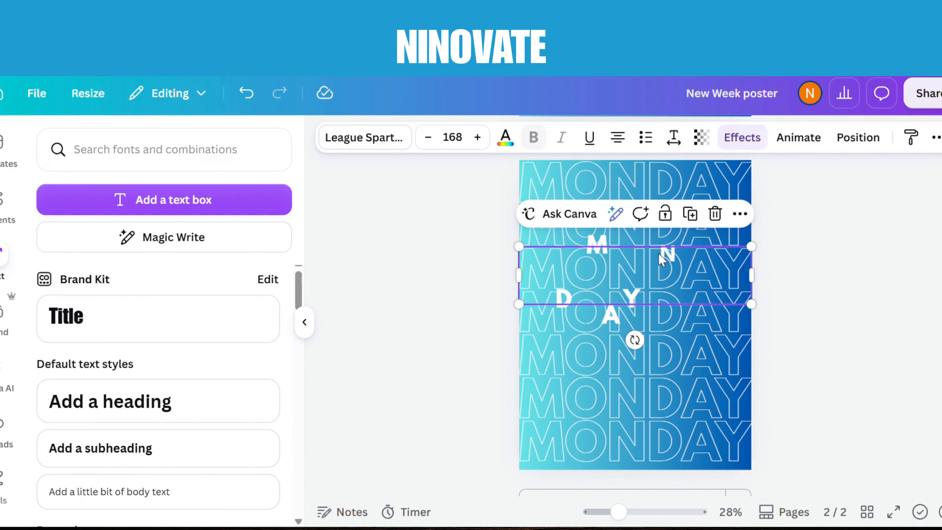
left_click(670, 256)
left_click(364, 138)
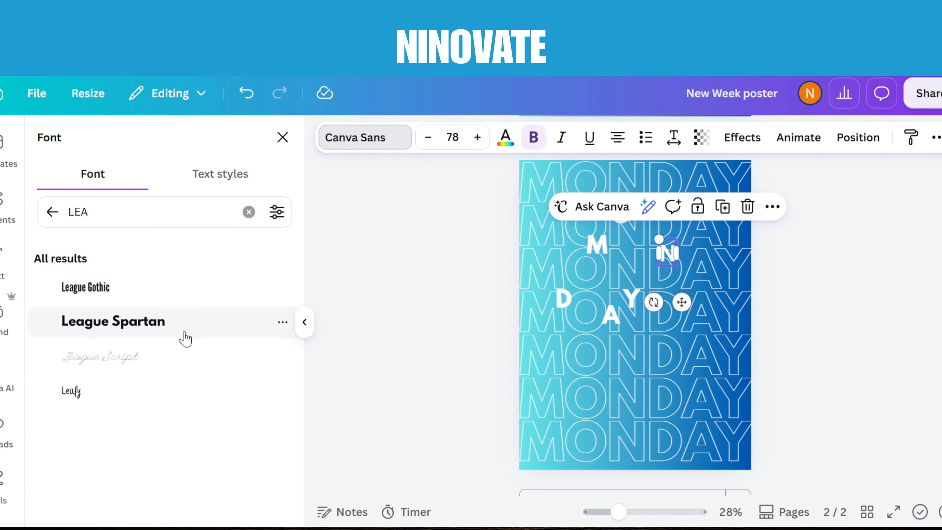
left_click(182, 336)
left_click(404, 301)
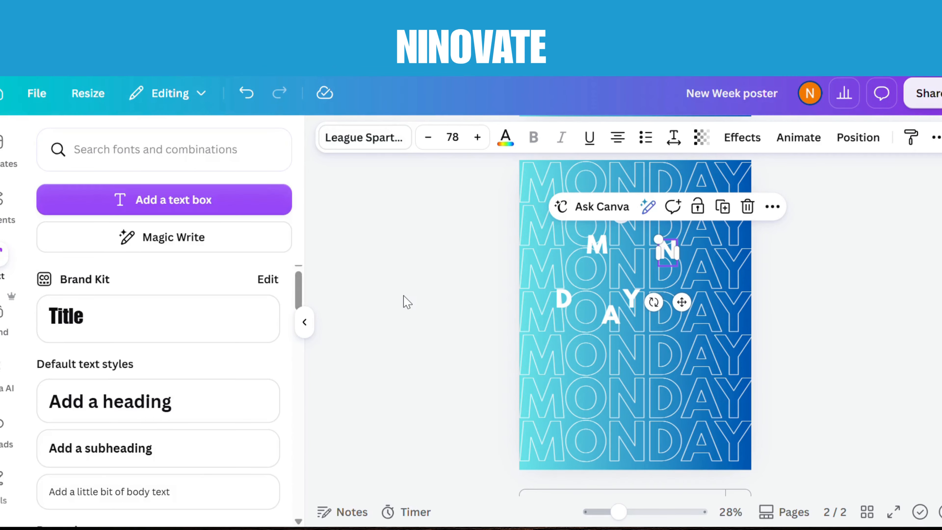
Enlarge the solid M to about size 294, tilt it counterclockwise and place it near the poster's upper-left corner
left_click(622, 219)
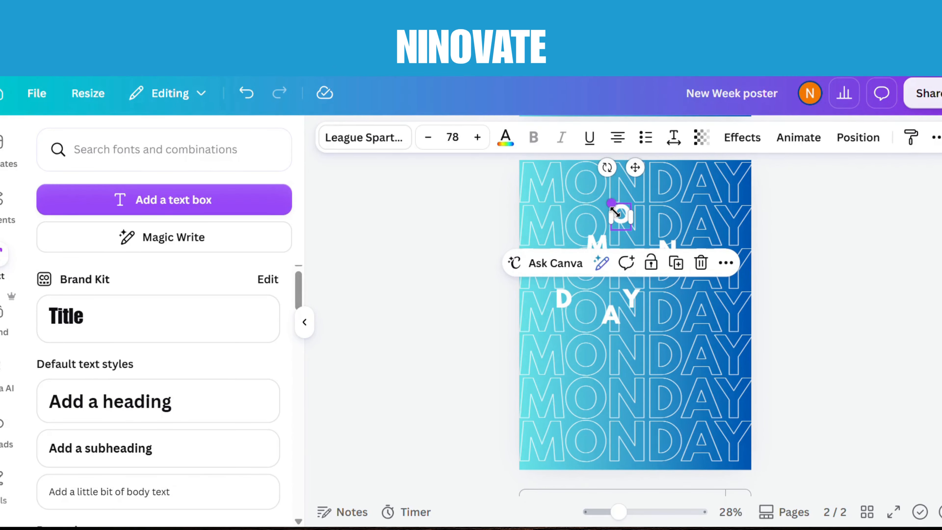
left_click(602, 249)
left_click_drag(586, 235, 513, 221)
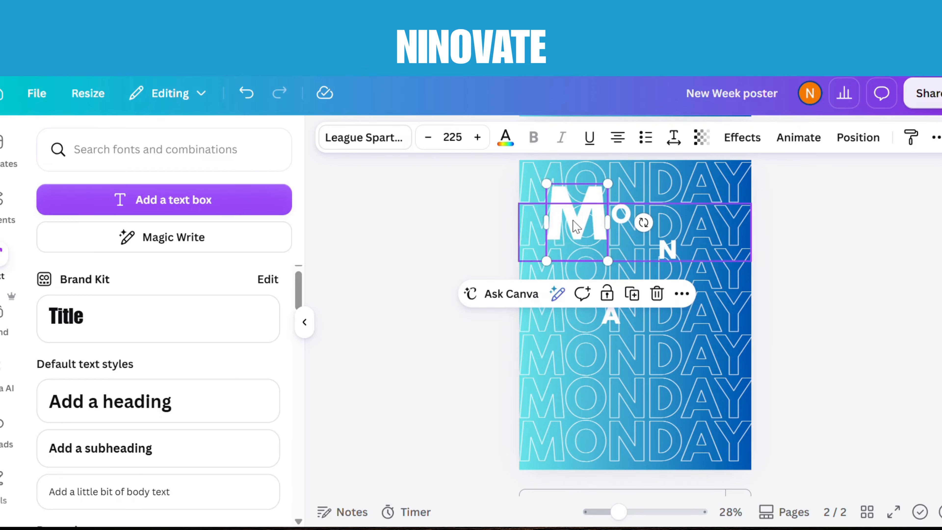
left_click_drag(555, 192, 536, 168)
left_click_drag(643, 211, 648, 186)
left_click_drag(594, 203, 612, 234)
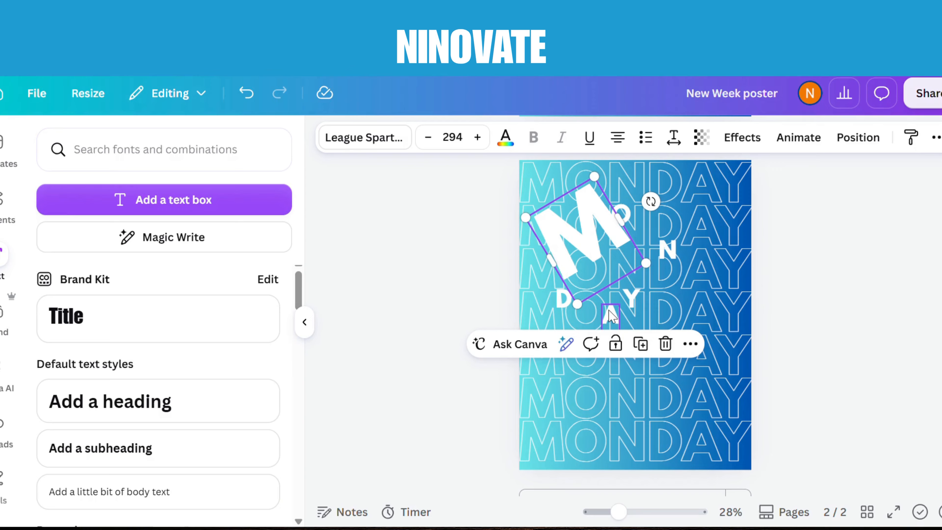
Move the solid D, A and Y into a row in the lower part of the poster, spelling DAY
left_click_drag(615, 328, 649, 411)
left_click_drag(576, 311, 616, 409)
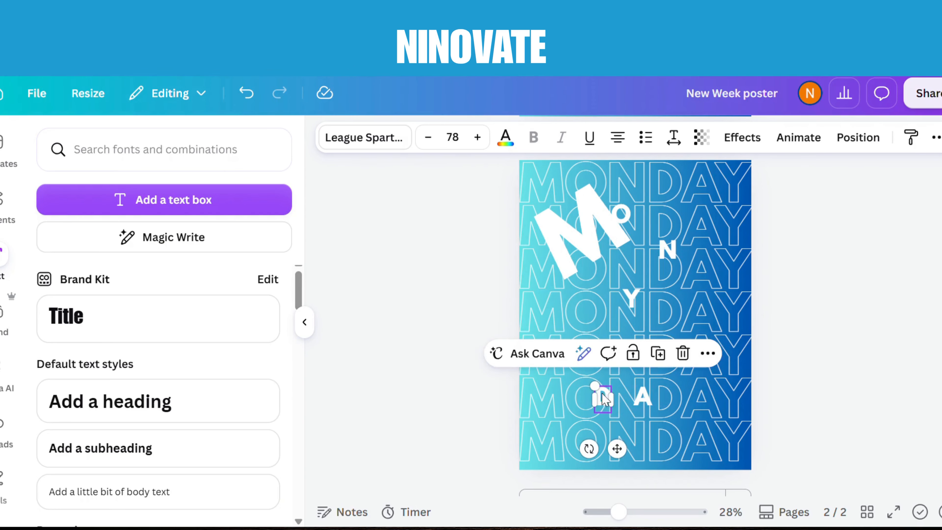
left_click_drag(643, 315, 689, 410)
Enlarge the solid N, tilt it clockwise and place it to the lower right of the large M
left_click(669, 253)
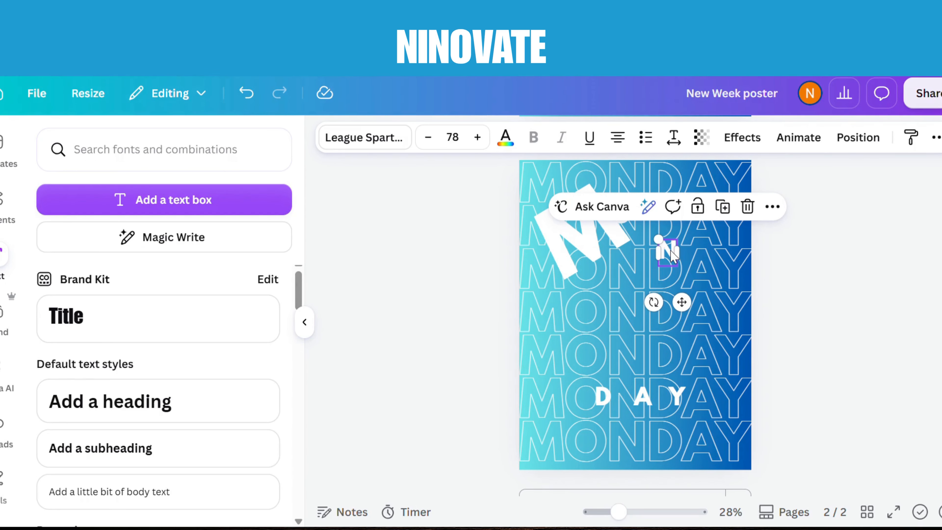
left_click_drag(666, 249, 638, 209)
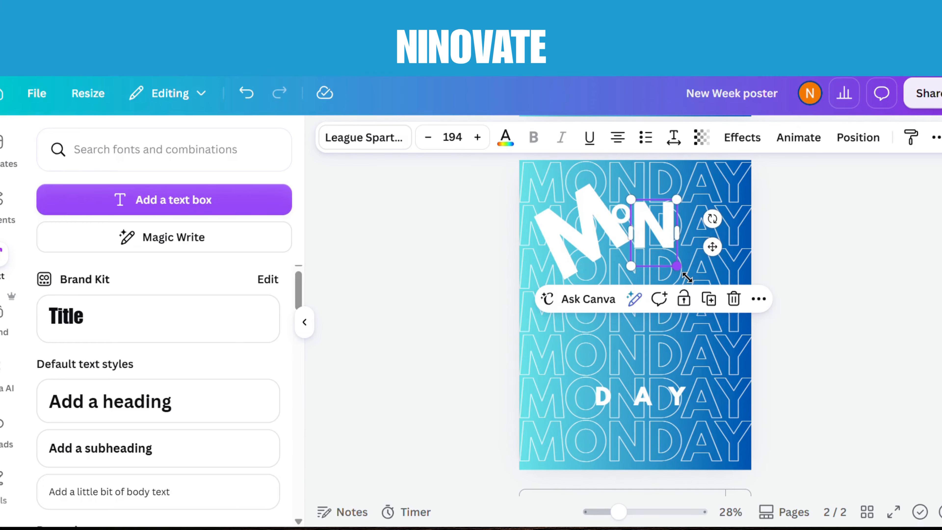
left_click_drag(687, 277, 712, 315)
left_click_drag(747, 268, 679, 303)
Enlarge the solid O and place it directly below the M, to the left of the N
left_click(625, 219)
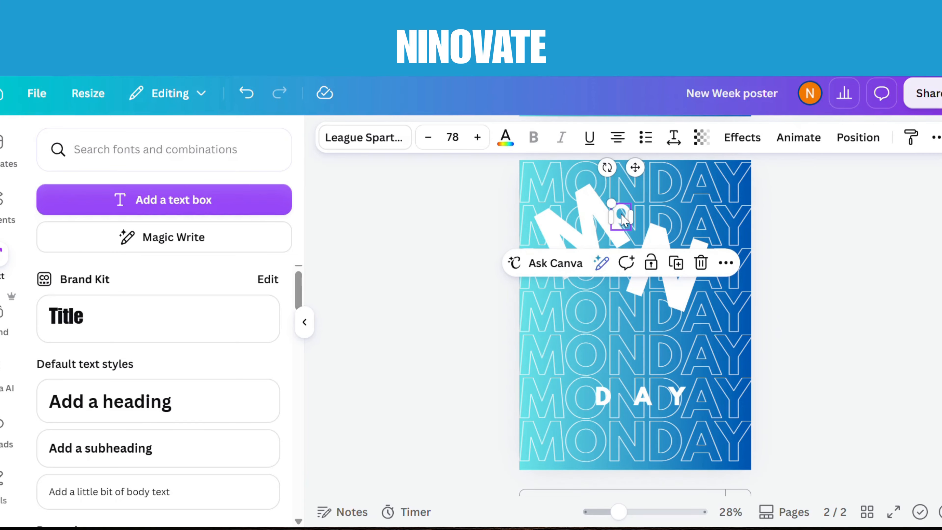
left_click(612, 196)
left_click(621, 210)
left_click_drag(611, 204, 625, 308)
left_click_drag(576, 335, 529, 345)
left_click(466, 341)
Enlarge the solid D and A and set them side by side below the O
left_click(604, 397)
left_click_drag(564, 375, 568, 388)
left_click(643, 396)
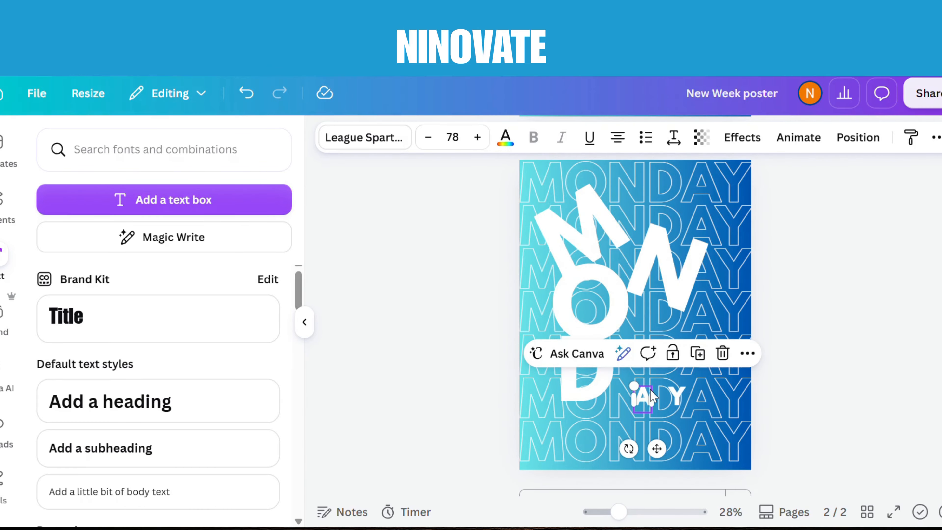
left_click_drag(633, 385, 583, 309)
left_click_drag(611, 344, 618, 363)
Enlarge the solid Y and place it directly to the right of the large A
left_click(677, 396)
left_click_drag(670, 387, 620, 308)
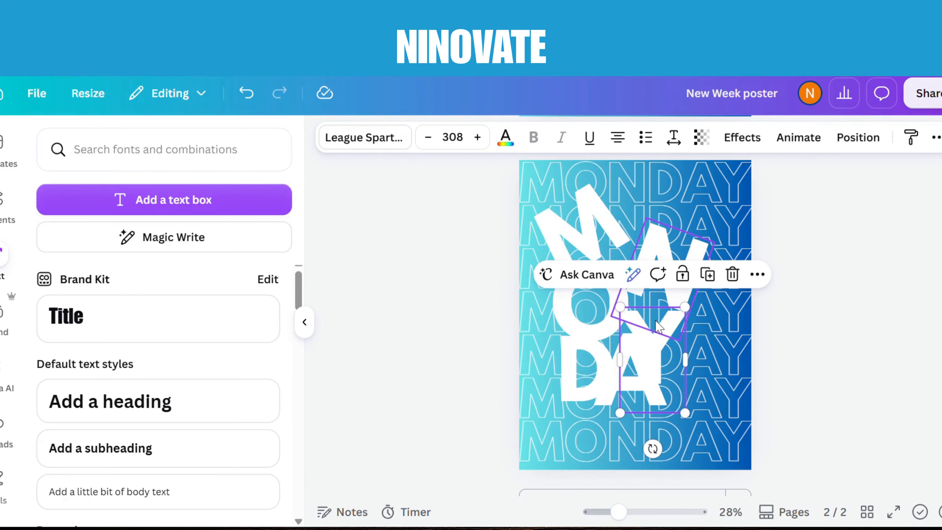
left_click_drag(674, 353, 703, 393)
Enlarge the solid D further and line up the D, A and Y in a tight row below the O
left_click(590, 397)
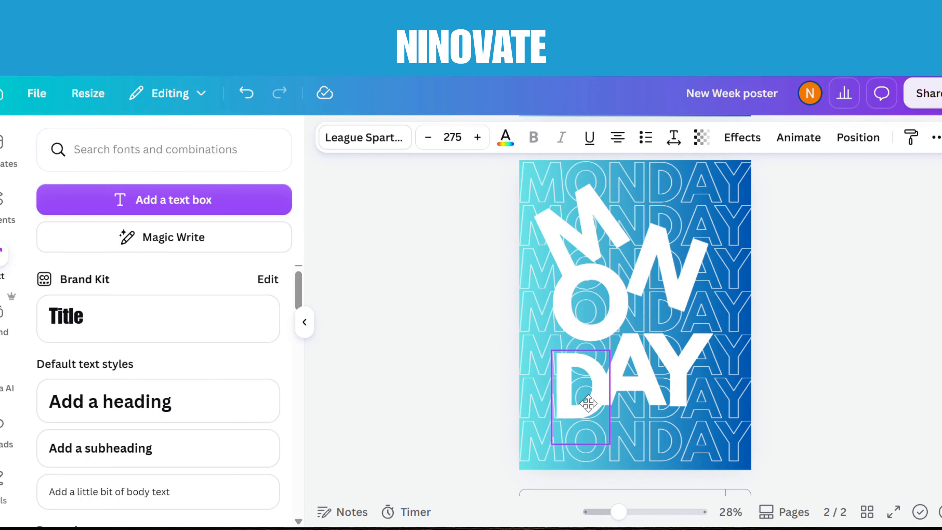
left_click_drag(560, 363, 540, 333)
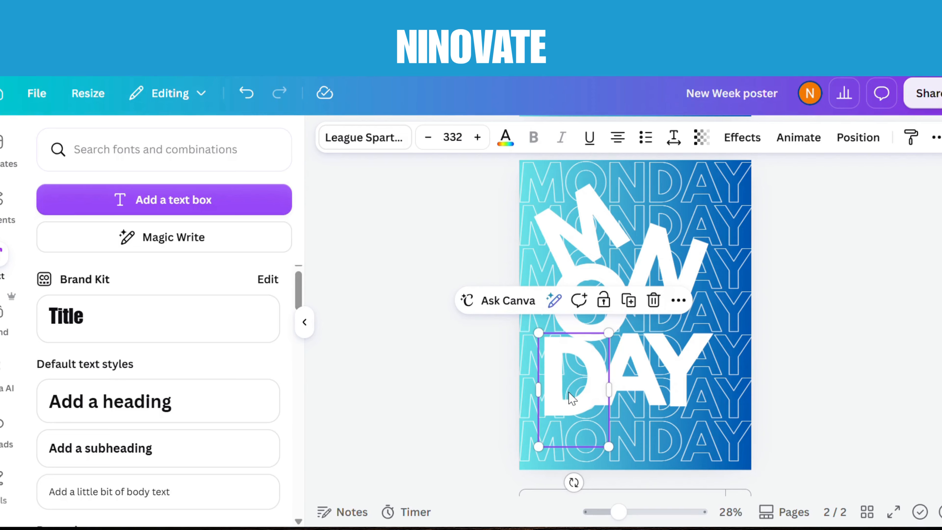
left_click_drag(574, 399, 571, 403)
left_click(644, 368)
left_click_drag(644, 369, 692, 381)
left_click(461, 236)
Apply the Glow effect with increased intensity to the solid M and the solid N
left_click(610, 186)
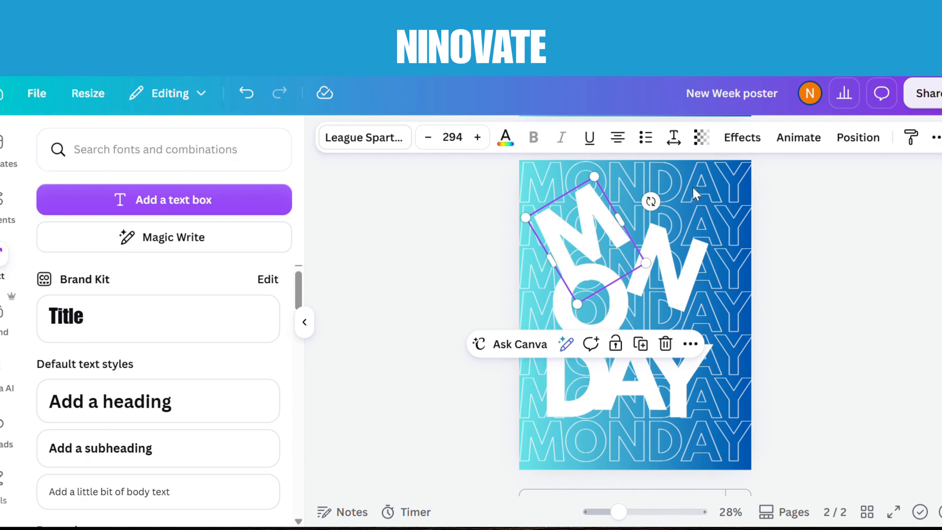
left_click(743, 138)
left_click(185, 210)
left_click_drag(95, 302, 163, 303)
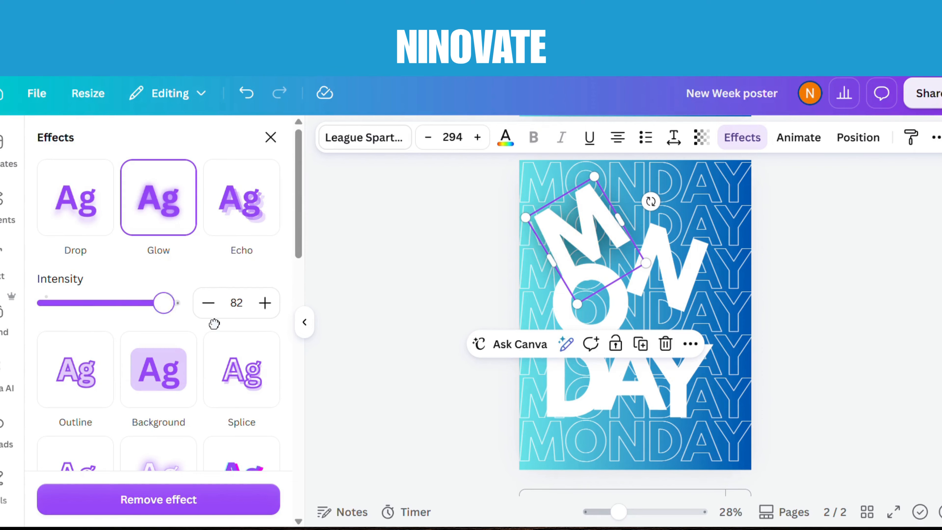
left_click(674, 270)
left_click(159, 198)
left_click_drag(95, 303, 186, 318)
Apply the Glow effect to the solid O and D, raising the intensity on the D
left_click(575, 320)
left_click(157, 221)
left_click(571, 386)
left_click(173, 222)
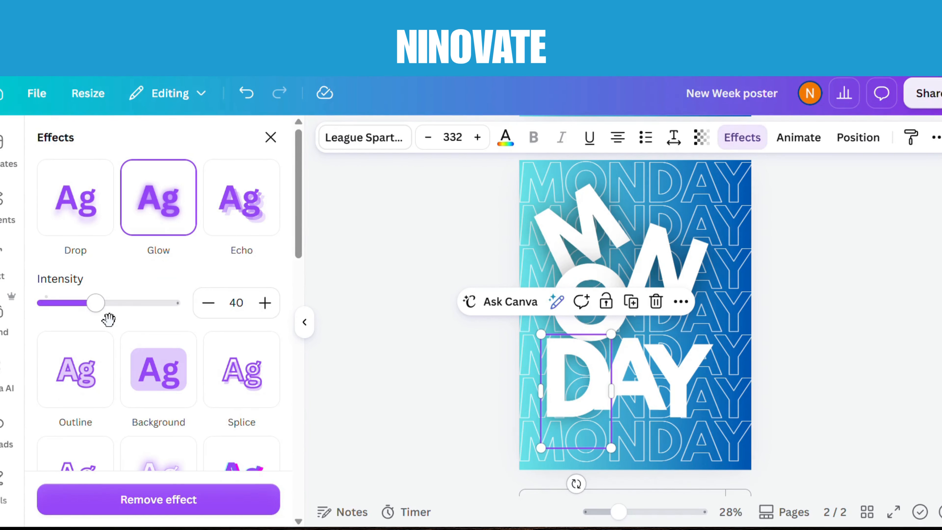
left_click_drag(108, 319, 214, 314)
Apply the Glow effect with increased intensity to the solid A and the solid Y
left_click(633, 396)
left_click(175, 224)
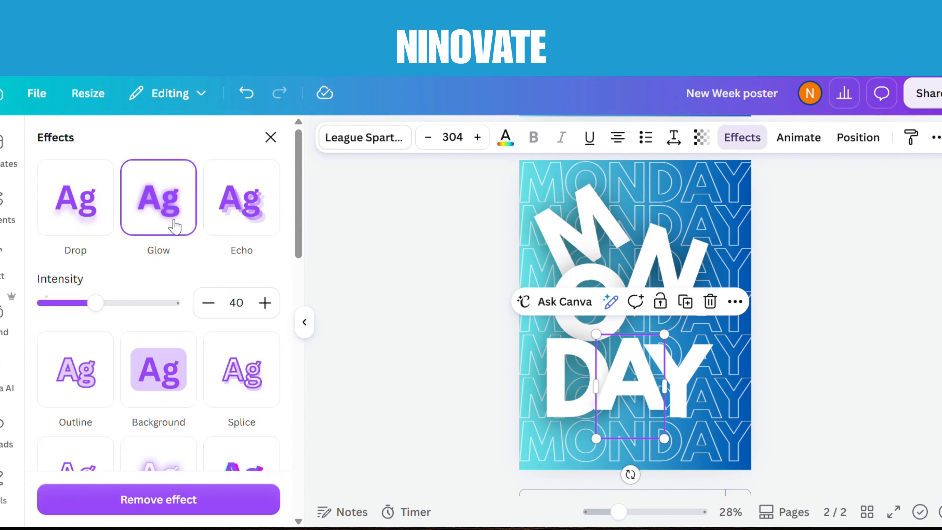
left_click_drag(122, 318, 180, 315)
left_click(694, 386)
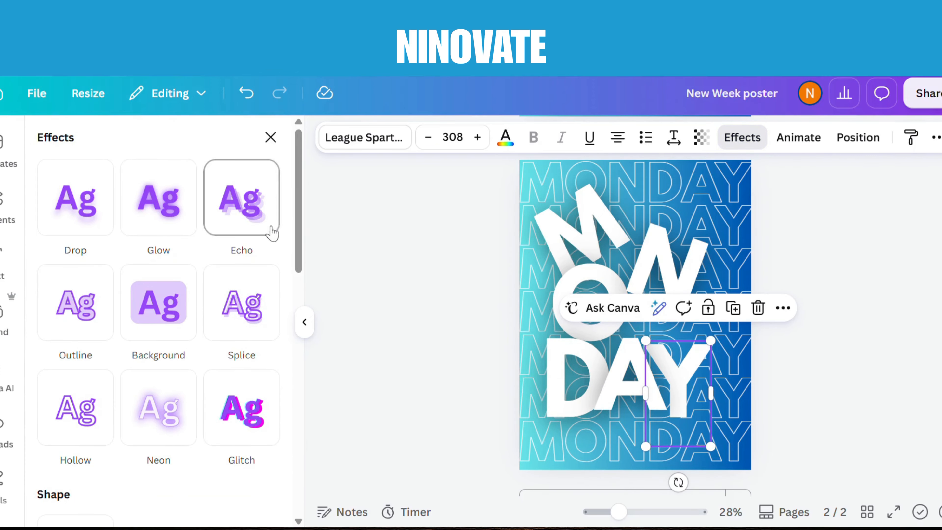
left_click(181, 222)
left_click_drag(242, 319, 261, 318)
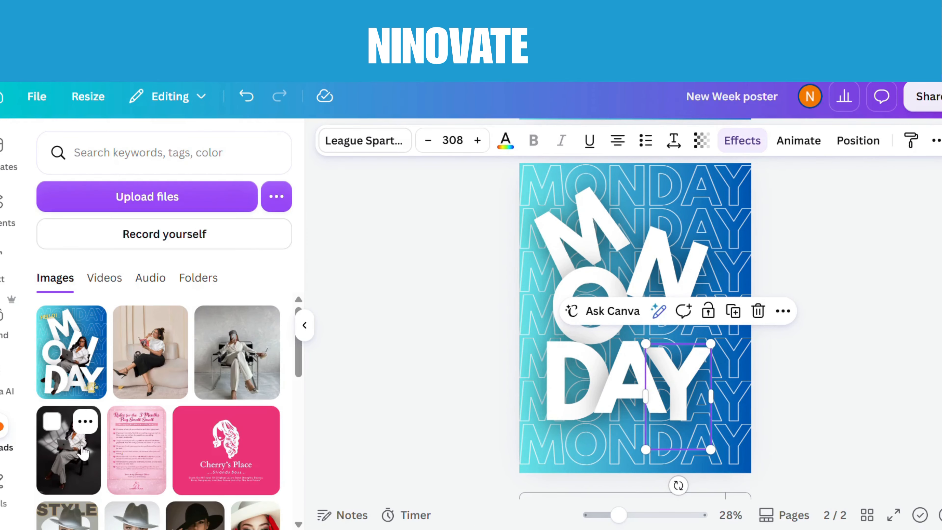
Add the uploaded photo of the seated woman with a laptop, enlarge it over the letters and remove its background
left_click(79, 452)
left_click(7, 255)
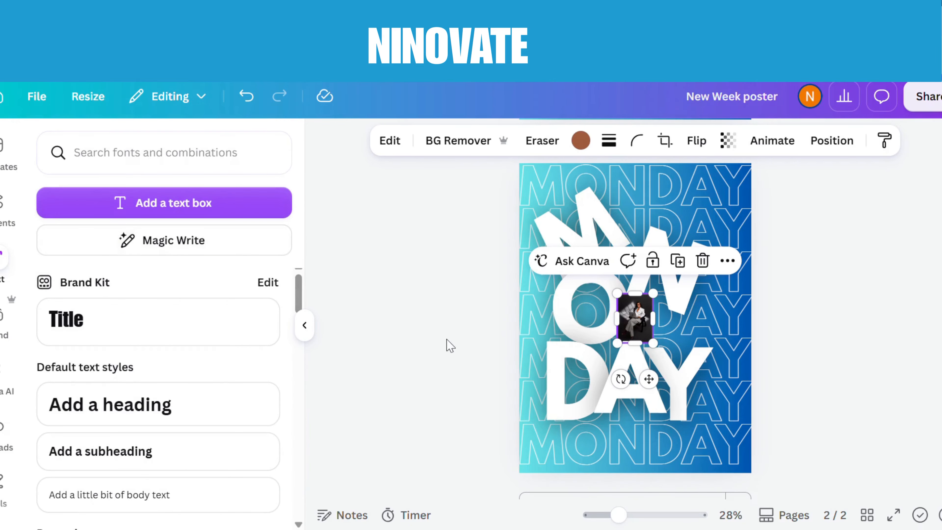
left_click_drag(617, 293, 502, 239)
left_click_drag(662, 352, 725, 436)
left_click(474, 140)
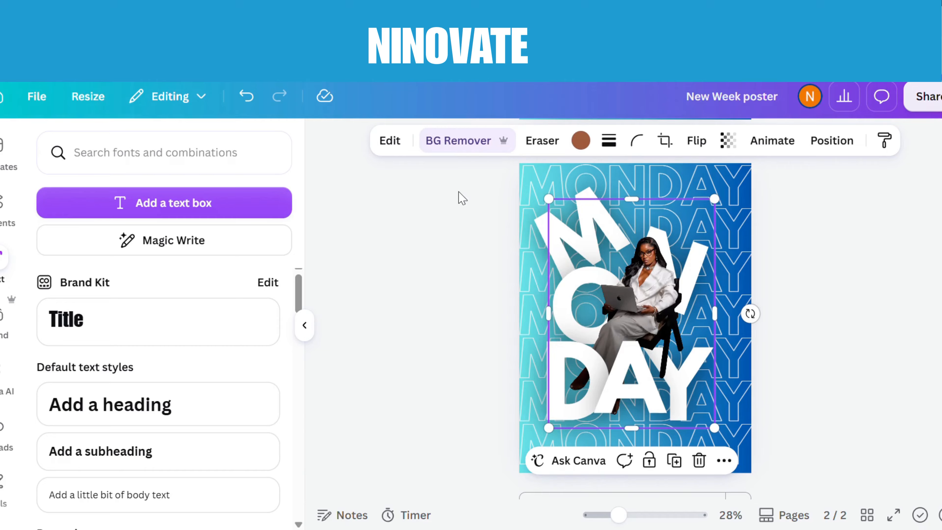
Enlarge the woman cutout and tilt it slightly clockwise over the MONDAY letters
left_click(416, 253)
left_click(636, 270)
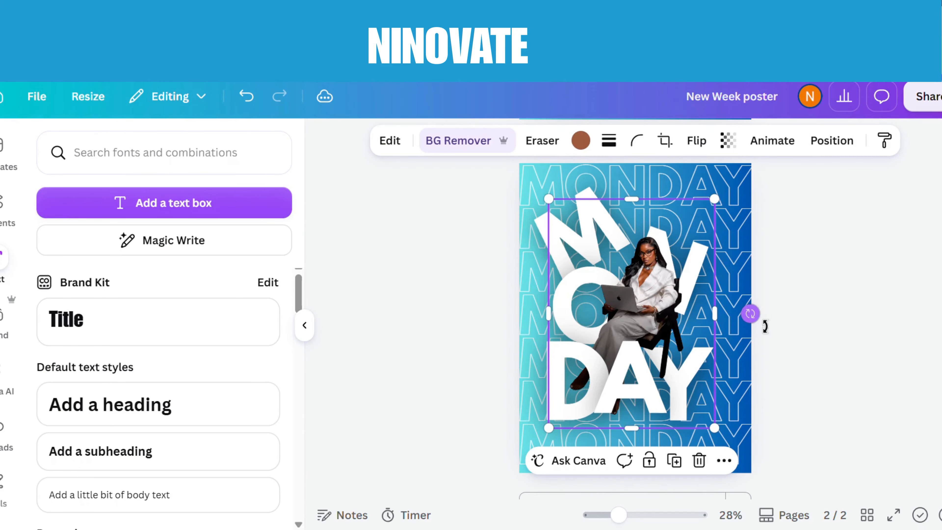
left_click_drag(765, 327, 779, 341)
Add a subheading reading "HELLO !" and place it above the large M in the poster's upper left area
left_click(138, 451)
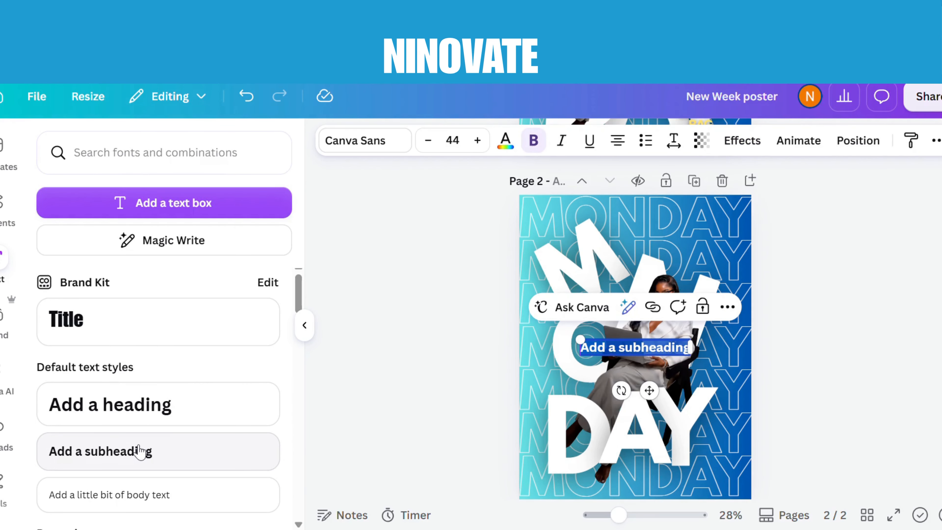
type("HELLO")
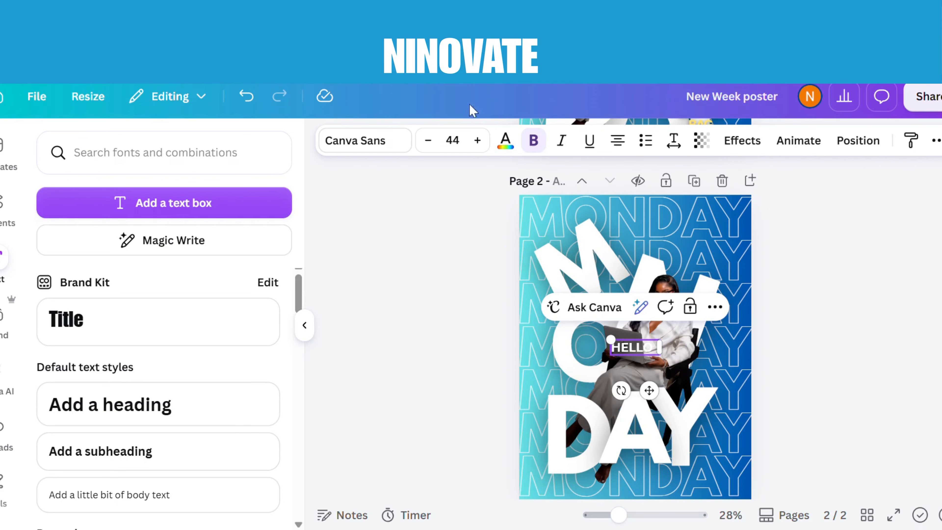
left_click_drag(650, 390, 607, 277)
Color the HELLO ! text yellow and give it a Glow effect with intensity 100
left_click(507, 145)
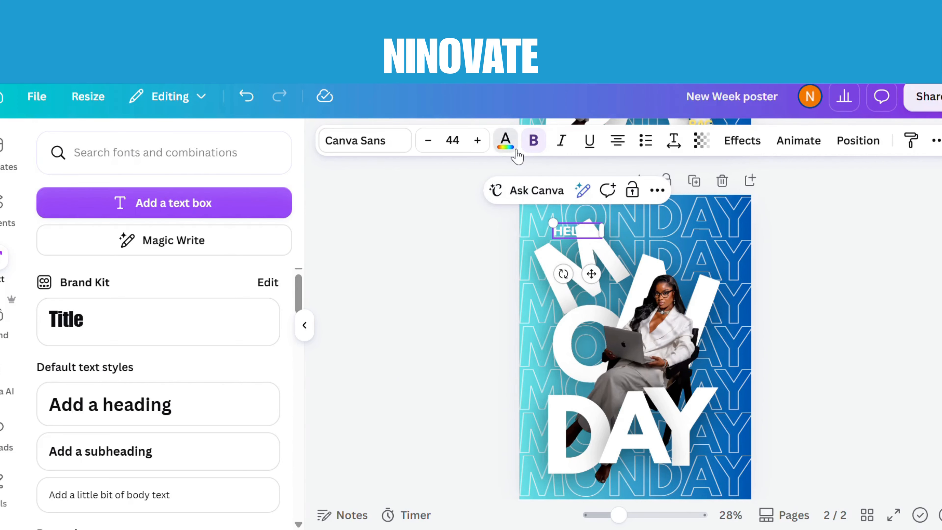
left_click(395, 265)
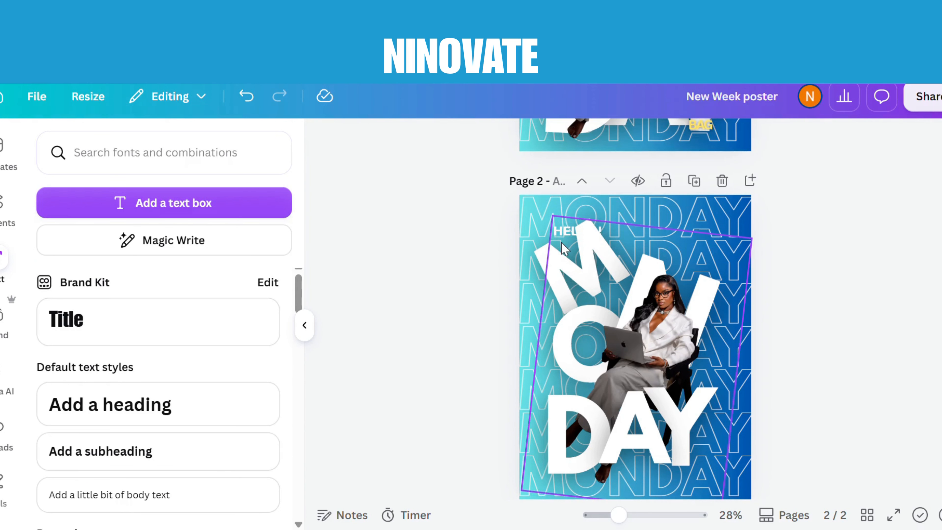
left_click(578, 231)
left_click(505, 141)
left_click(123, 255)
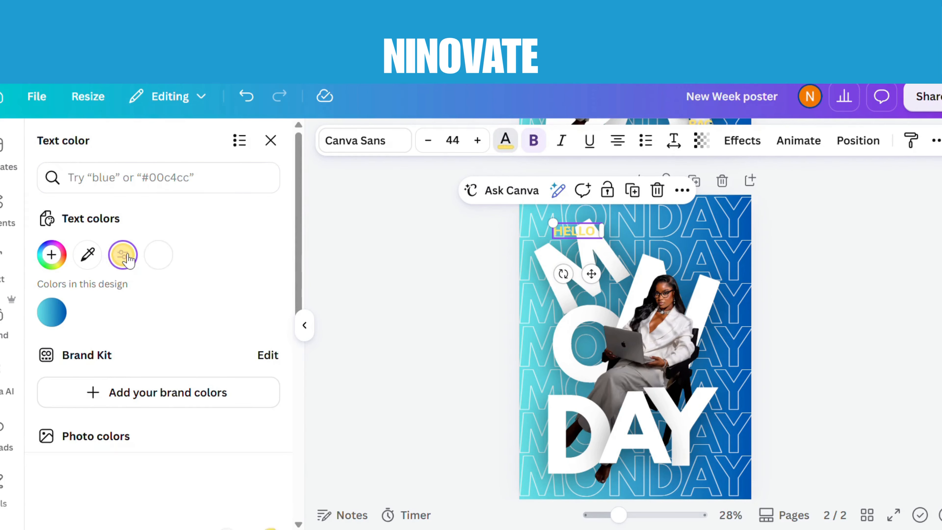
left_click(743, 141)
left_click(164, 222)
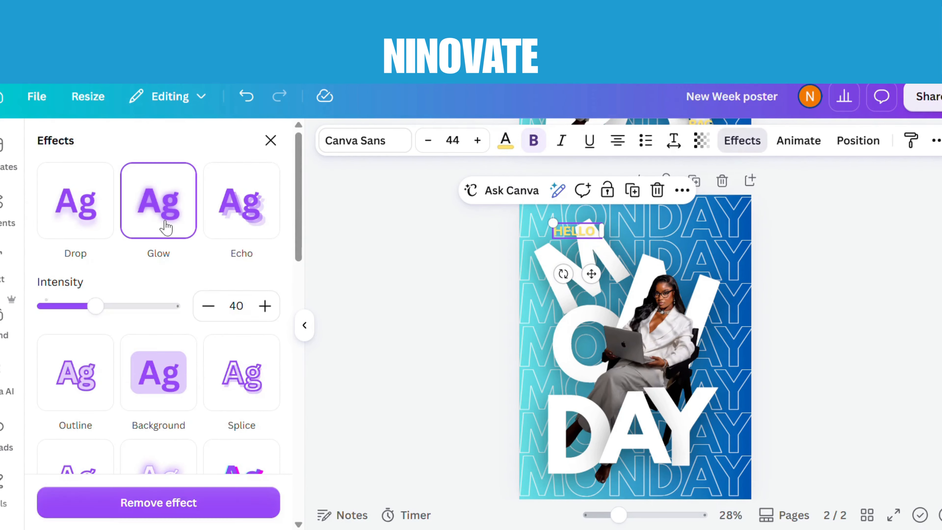
left_click_drag(97, 306, 187, 323)
Duplicate the HELLO ! text, place the copy over the lower part of the Y and change it to "LET'S GET THE BAG"
left_click(635, 192)
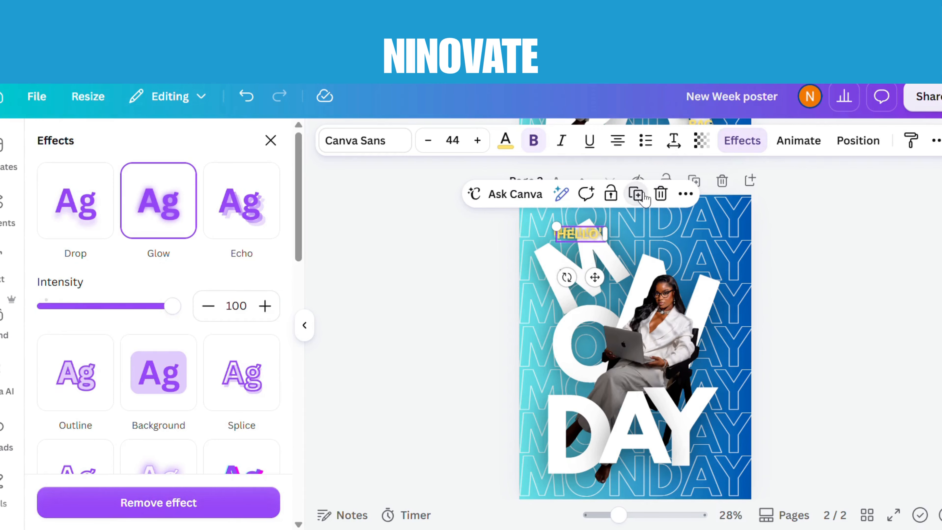
left_click_drag(606, 282, 704, 497)
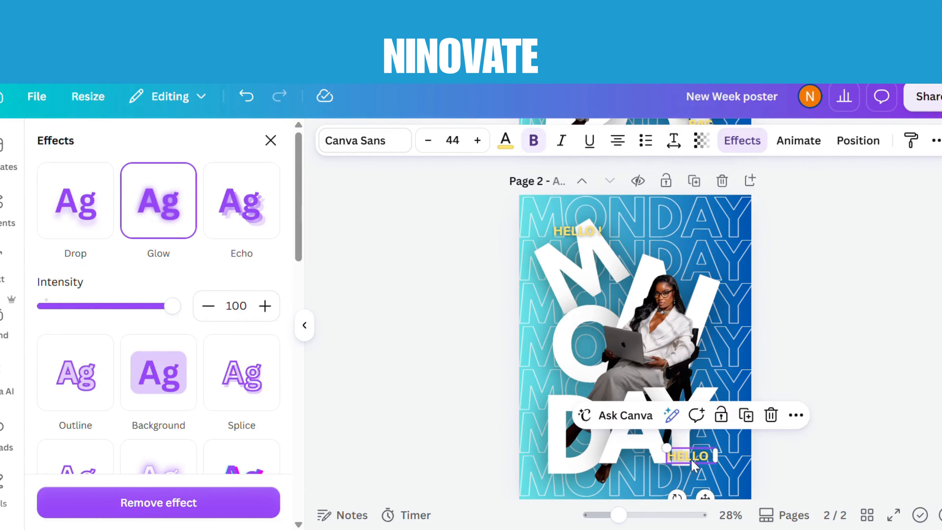
double_click(699, 464)
key("BackSpace")
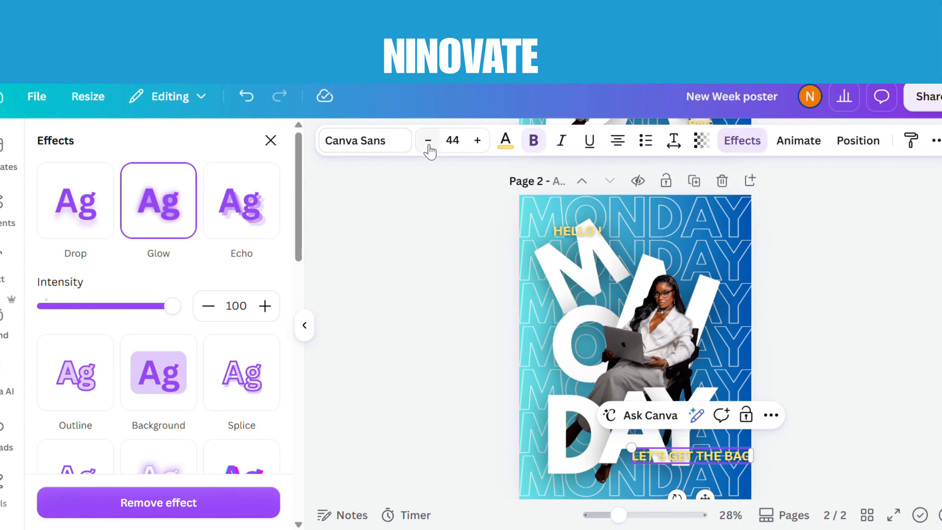
Tighten the letter spacing of LET'S GET THE BAG to -86 and narrow its text box to wrap onto three lines
left_click(673, 141)
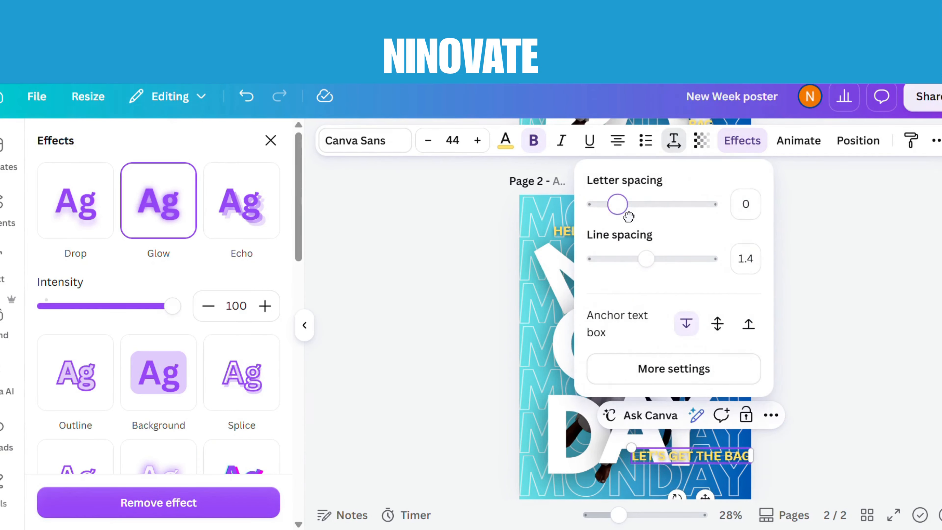
mouse_move(629, 217)
left_mouse_down()
mouse_move(606, 223)
mouse_move(616, 222)
left_mouse_up()
left_click(468, 268)
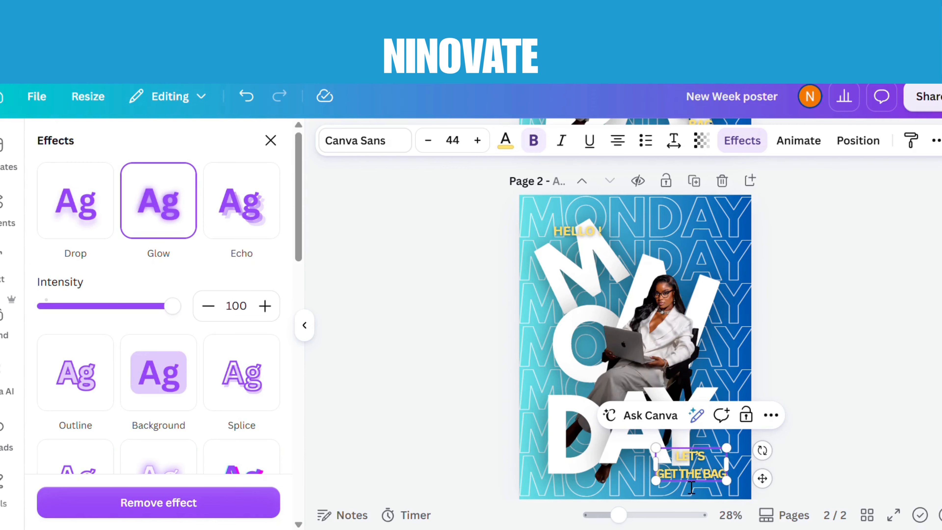
left_click_drag(667, 474, 635, 473)
Try a line spacing of 0.5 on the LET'S GET THE BAG text
left_click(672, 143)
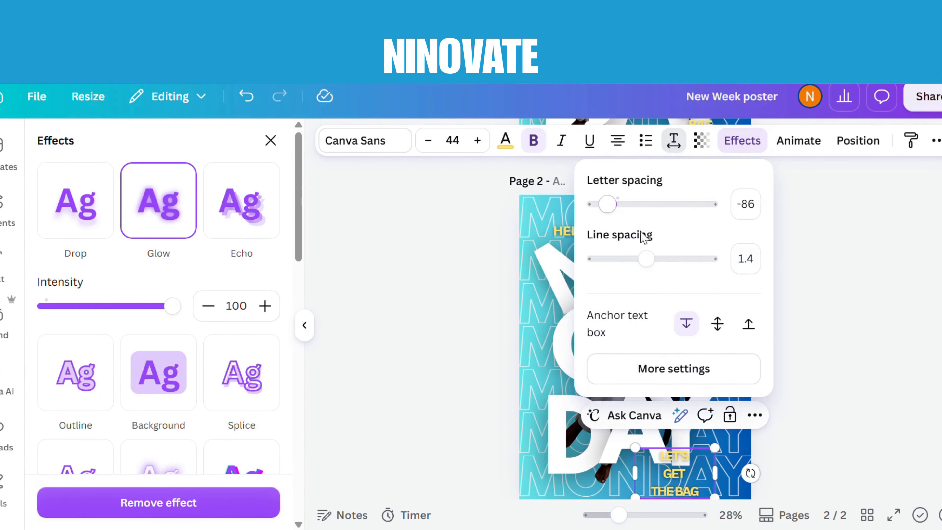
left_click_drag(646, 274, 600, 281)
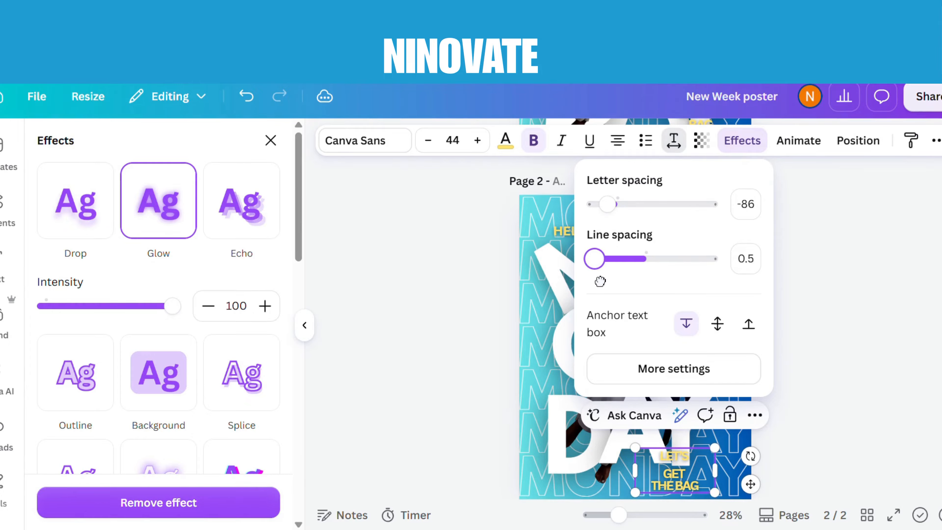
left_click(452, 315)
left_click(382, 394)
left_click(382, 393)
Set the line spacing of the whole LET'S GET THE BAG text to 0.84
left_click(680, 481)
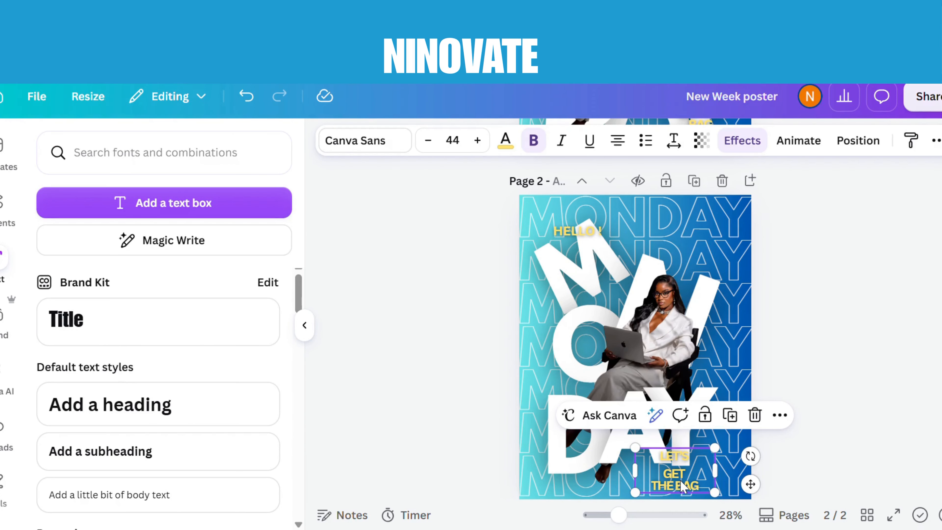
left_click(682, 141)
left_click_drag(645, 258, 624, 280)
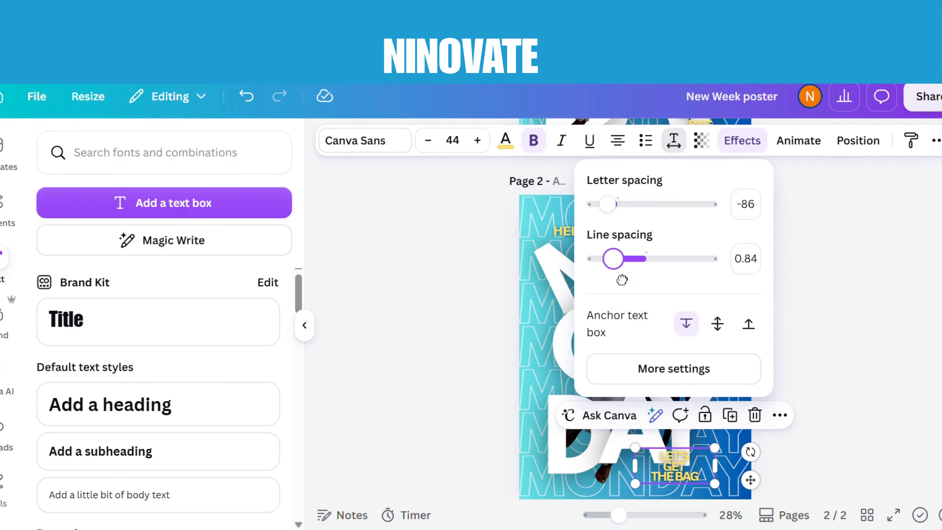
left_click(435, 298)
Reduce LET'S GET THE BAG to font size 38 and position it over the stem of the large Y
left_click(437, 139)
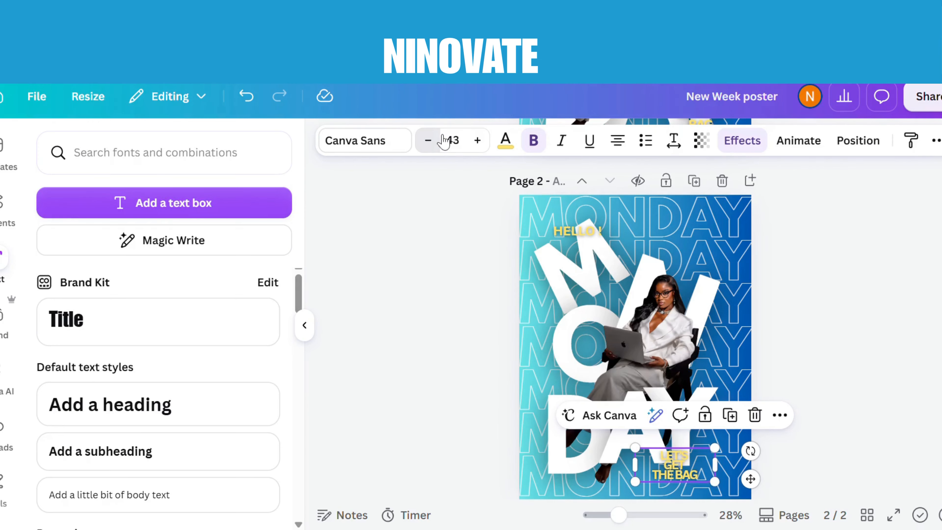
left_click(437, 139)
left_click(436, 139)
left_click(436, 139)
left_click(436, 139)
left_click(436, 139)
left_click(414, 259)
mouse_move(685, 470)
left_mouse_down()
mouse_move(701, 461)
mouse_move(714, 467)
mouse_move(677, 455)
left_mouse_up()
left_click(547, 427)
left_click(375, 404)
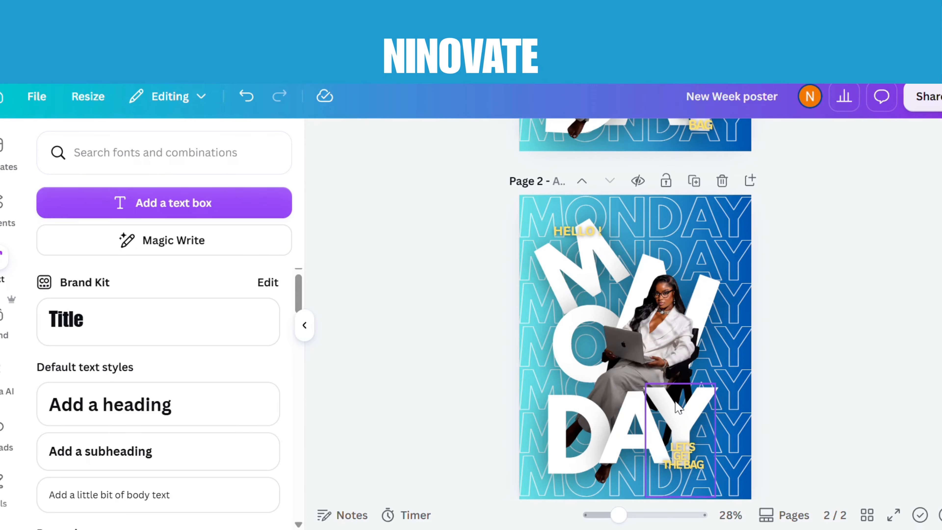
Nudge the large Y, A and D slightly downward into an even row, keeping the LET'S GET THE BAG text over the Y
mouse_move(704, 410)
left_mouse_down()
mouse_move(708, 425)
mouse_move(707, 412)
left_mouse_up()
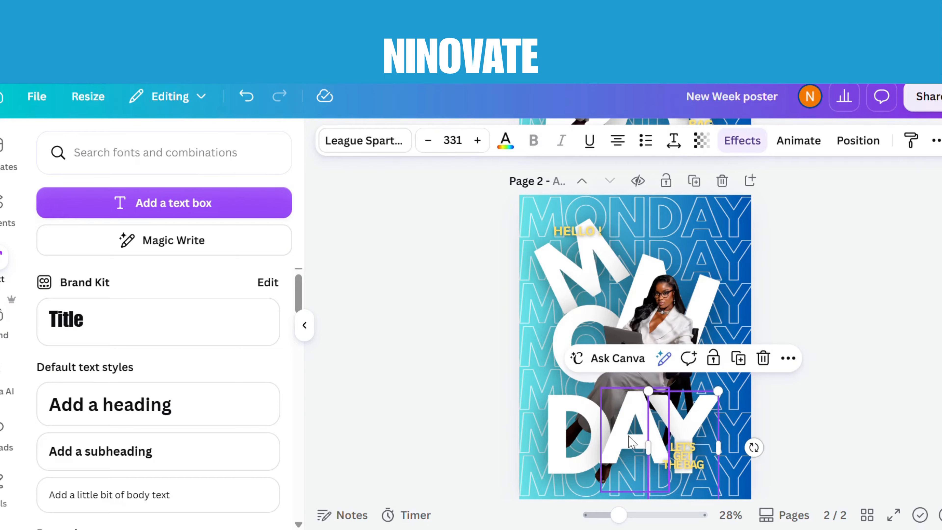
left_click_drag(635, 451, 639, 454)
left_click_drag(580, 447, 587, 453)
left_click_drag(635, 433, 635, 438)
left_click_drag(708, 425, 708, 432)
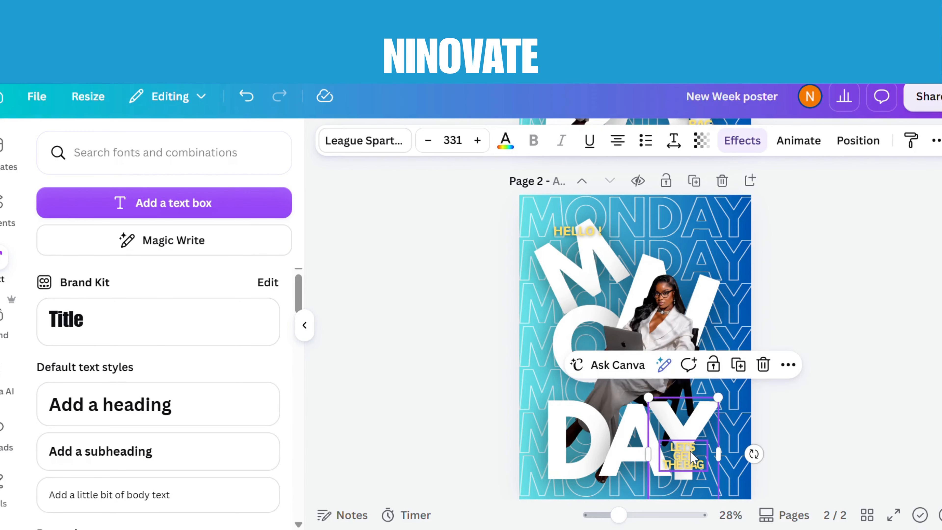
left_click_drag(698, 464, 698, 466)
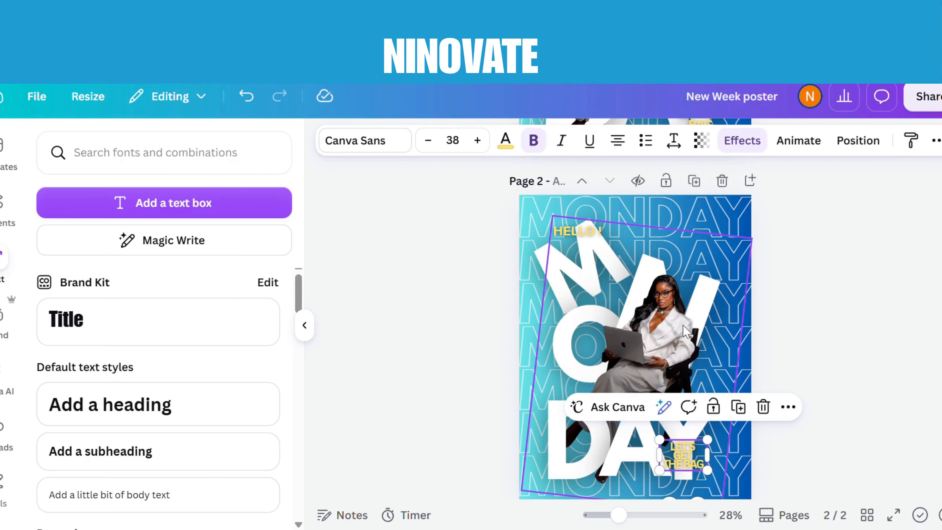
Duplicate the woman cutout, align the copy with the original and crop away its upper part so the legs overlap the DAY letters
left_click(739, 408)
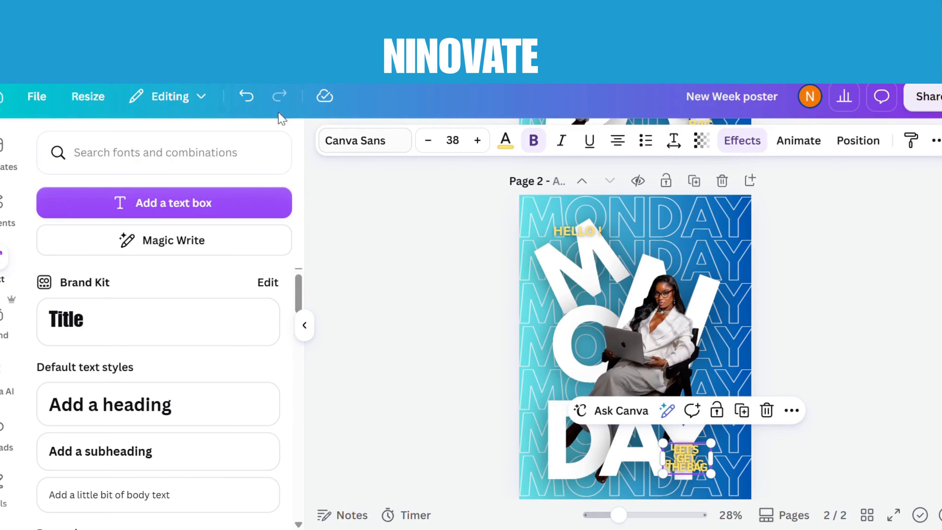
left_click(246, 96)
left_click(718, 211)
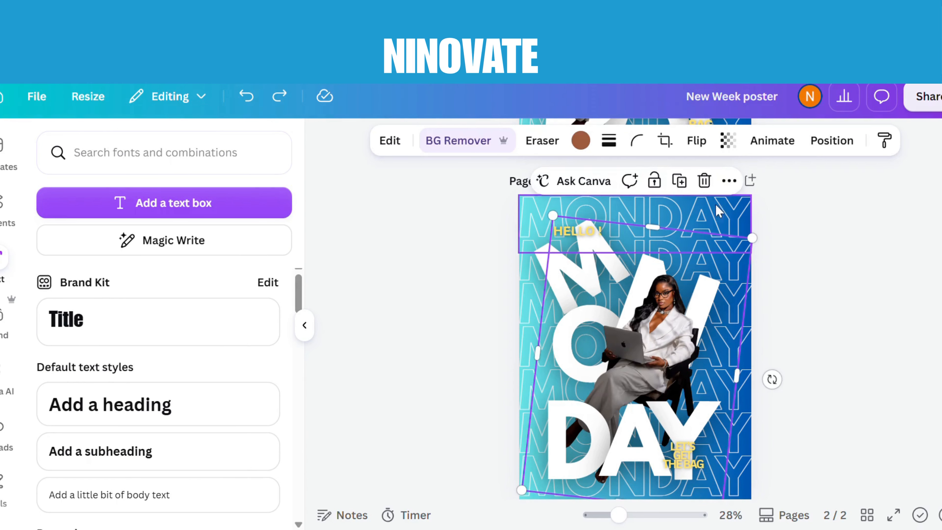
left_click(679, 181)
left_click_drag(687, 278, 672, 314)
left_click_drag(662, 339, 635, 441)
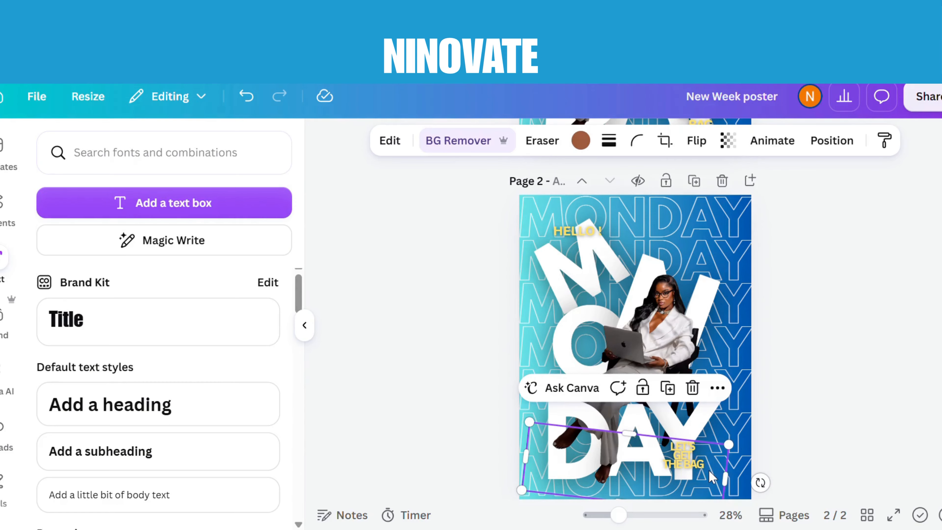